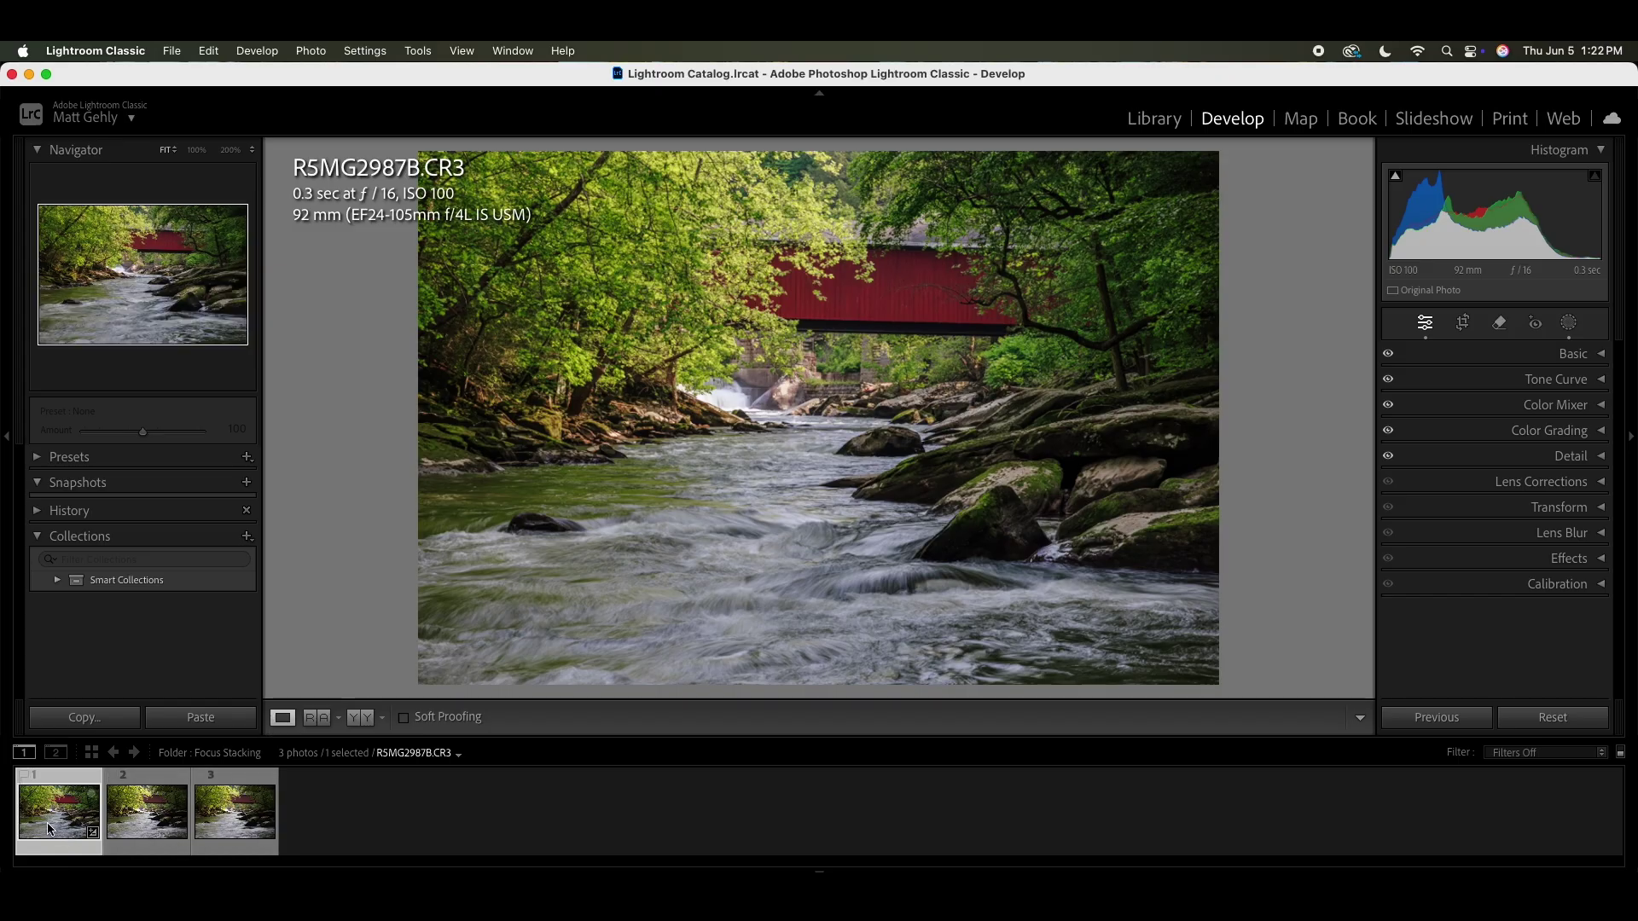
# - Preview the unedited second frame with its before/after view, then return to the first frame
pyautogui.click(147, 817)
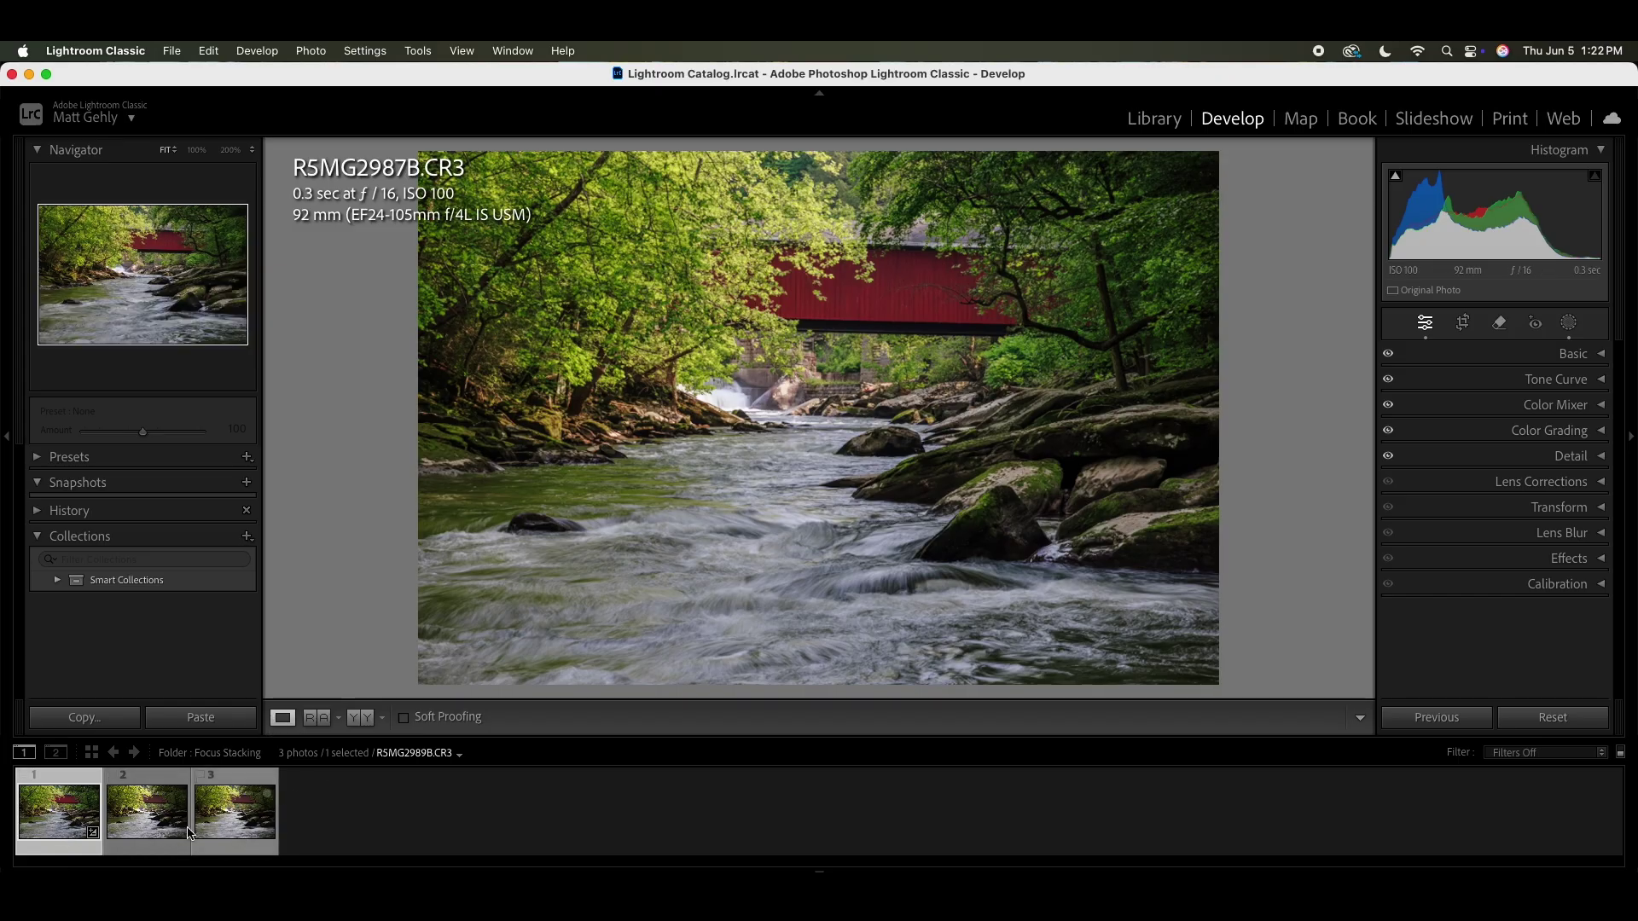
pyautogui.press('\\')
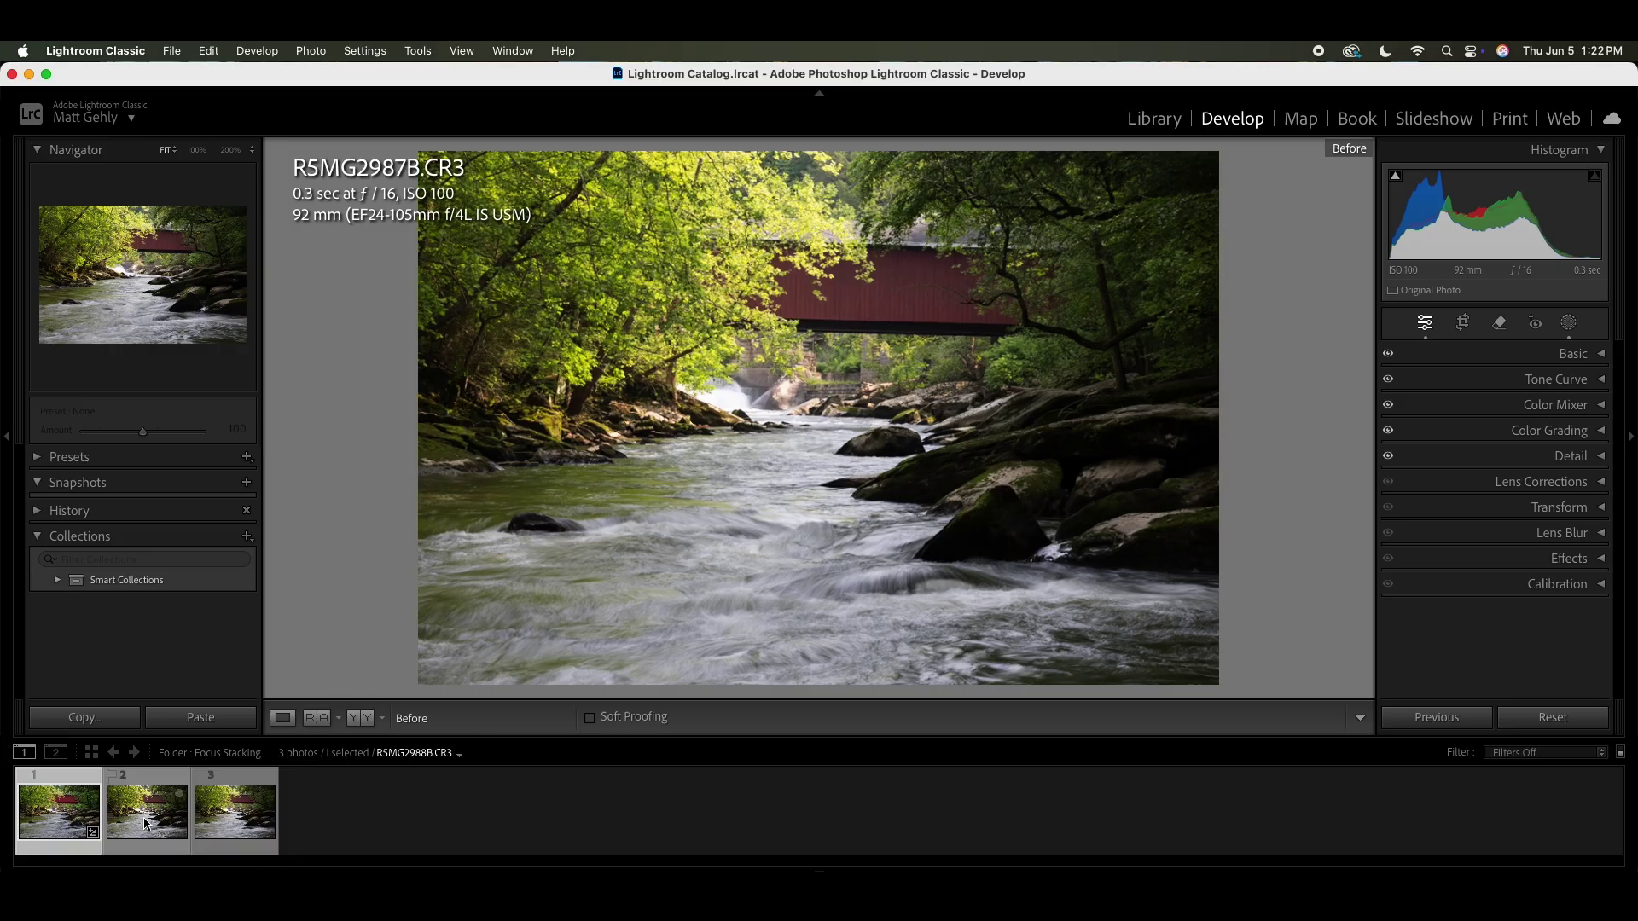
pyautogui.press('\\')
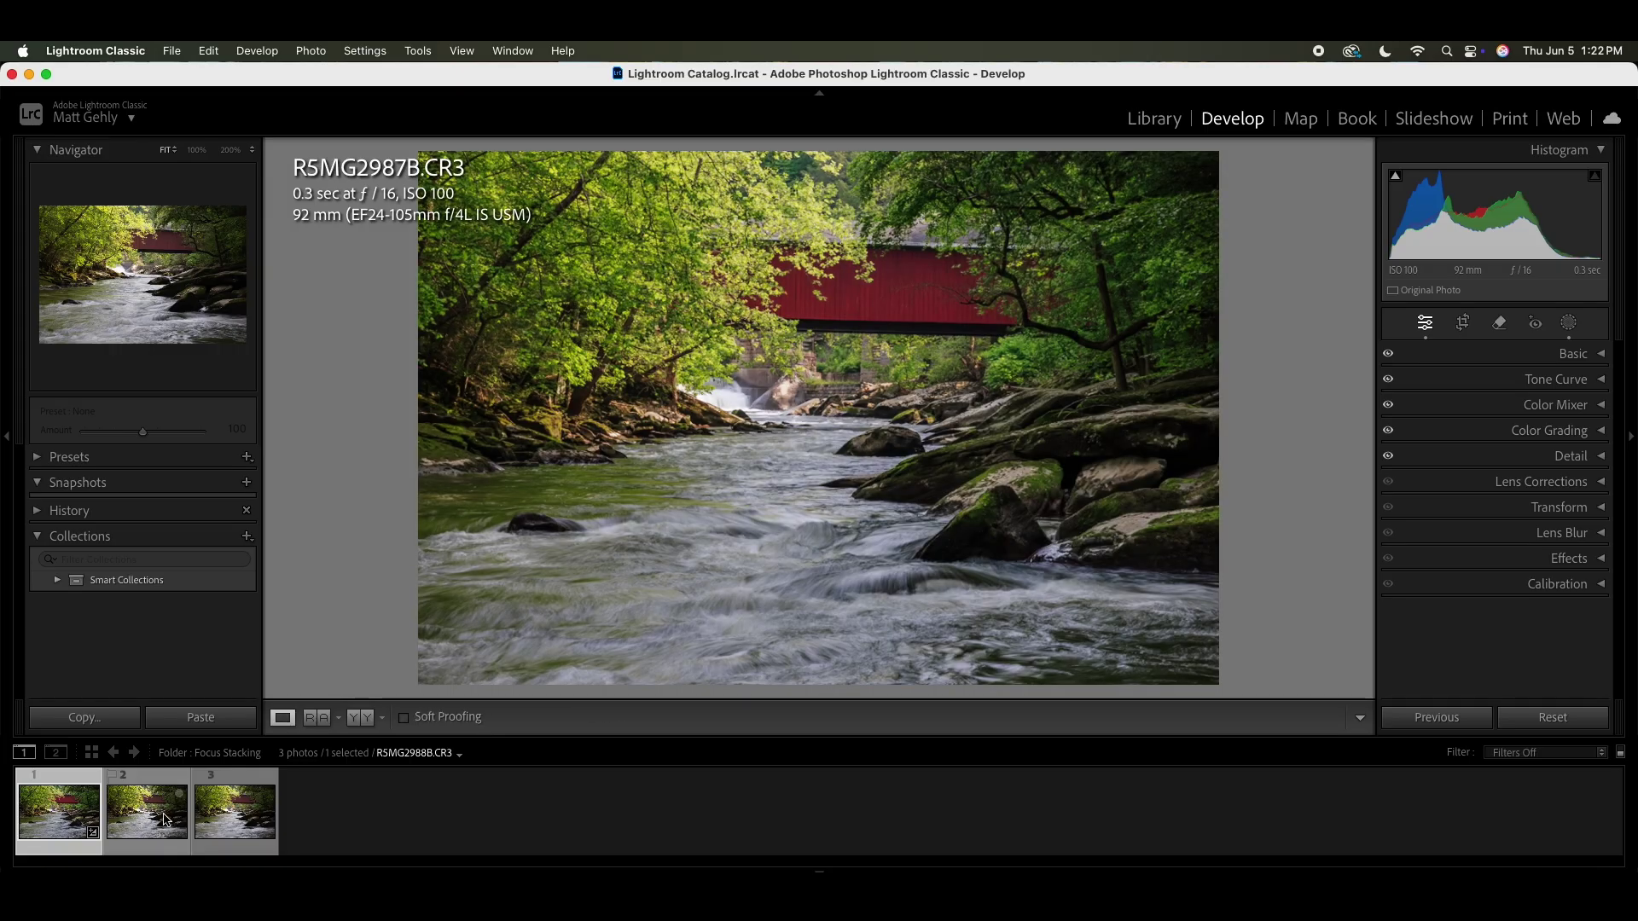
pyautogui.click(21, 817)
# - Copy the first frame's develop settings
pyautogui.rightClick(56, 828)
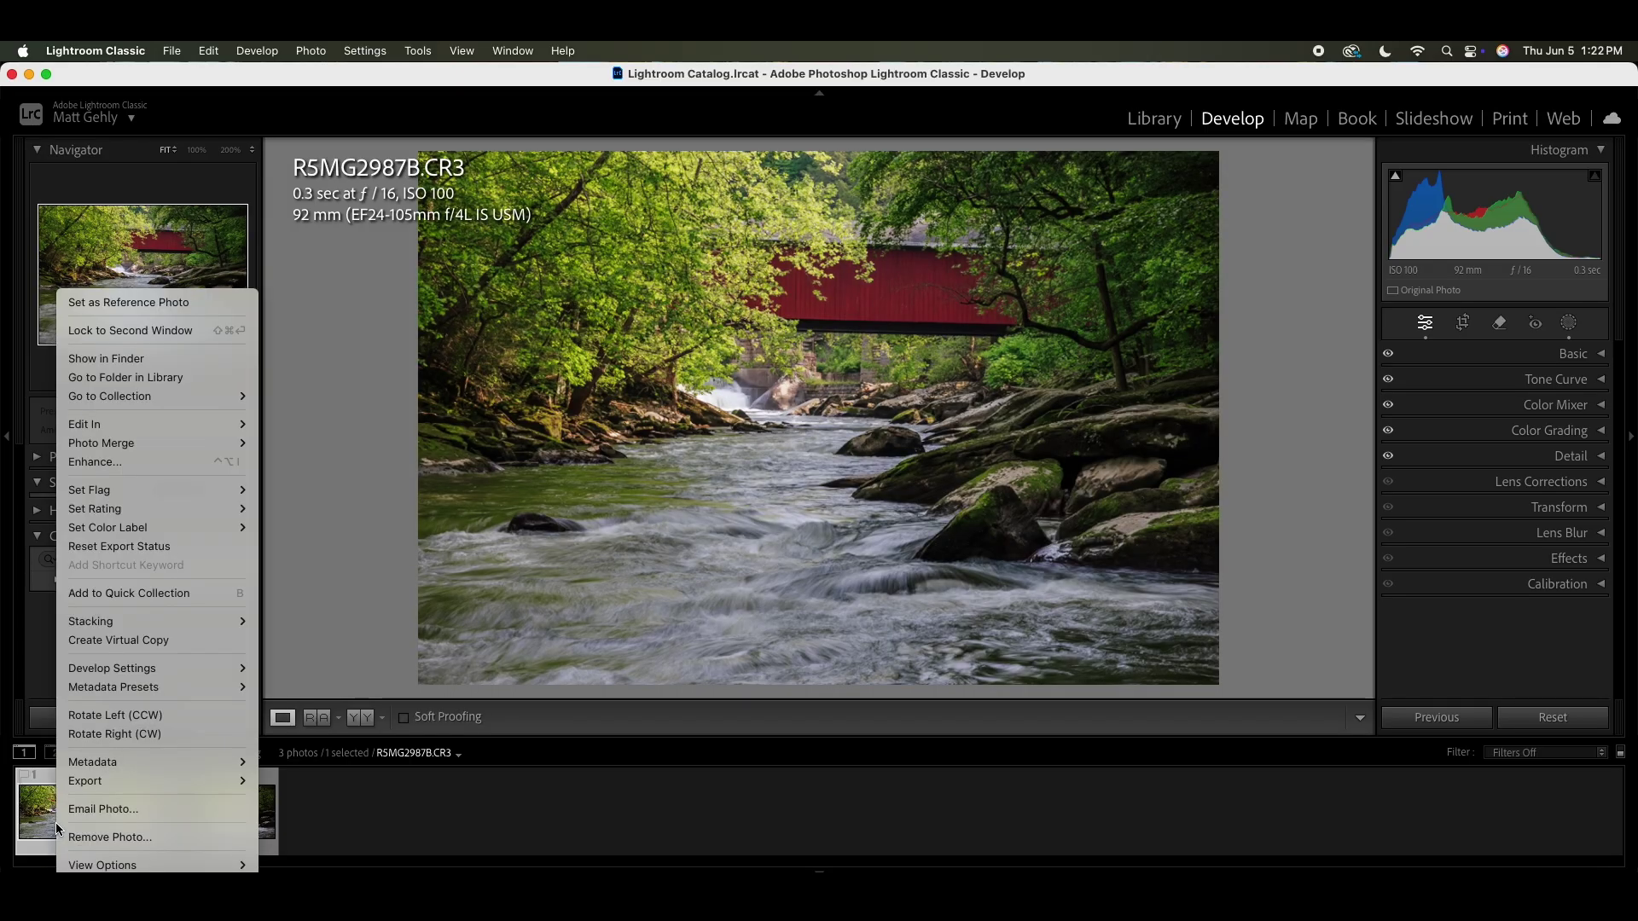
pyautogui.moveTo(142, 673)
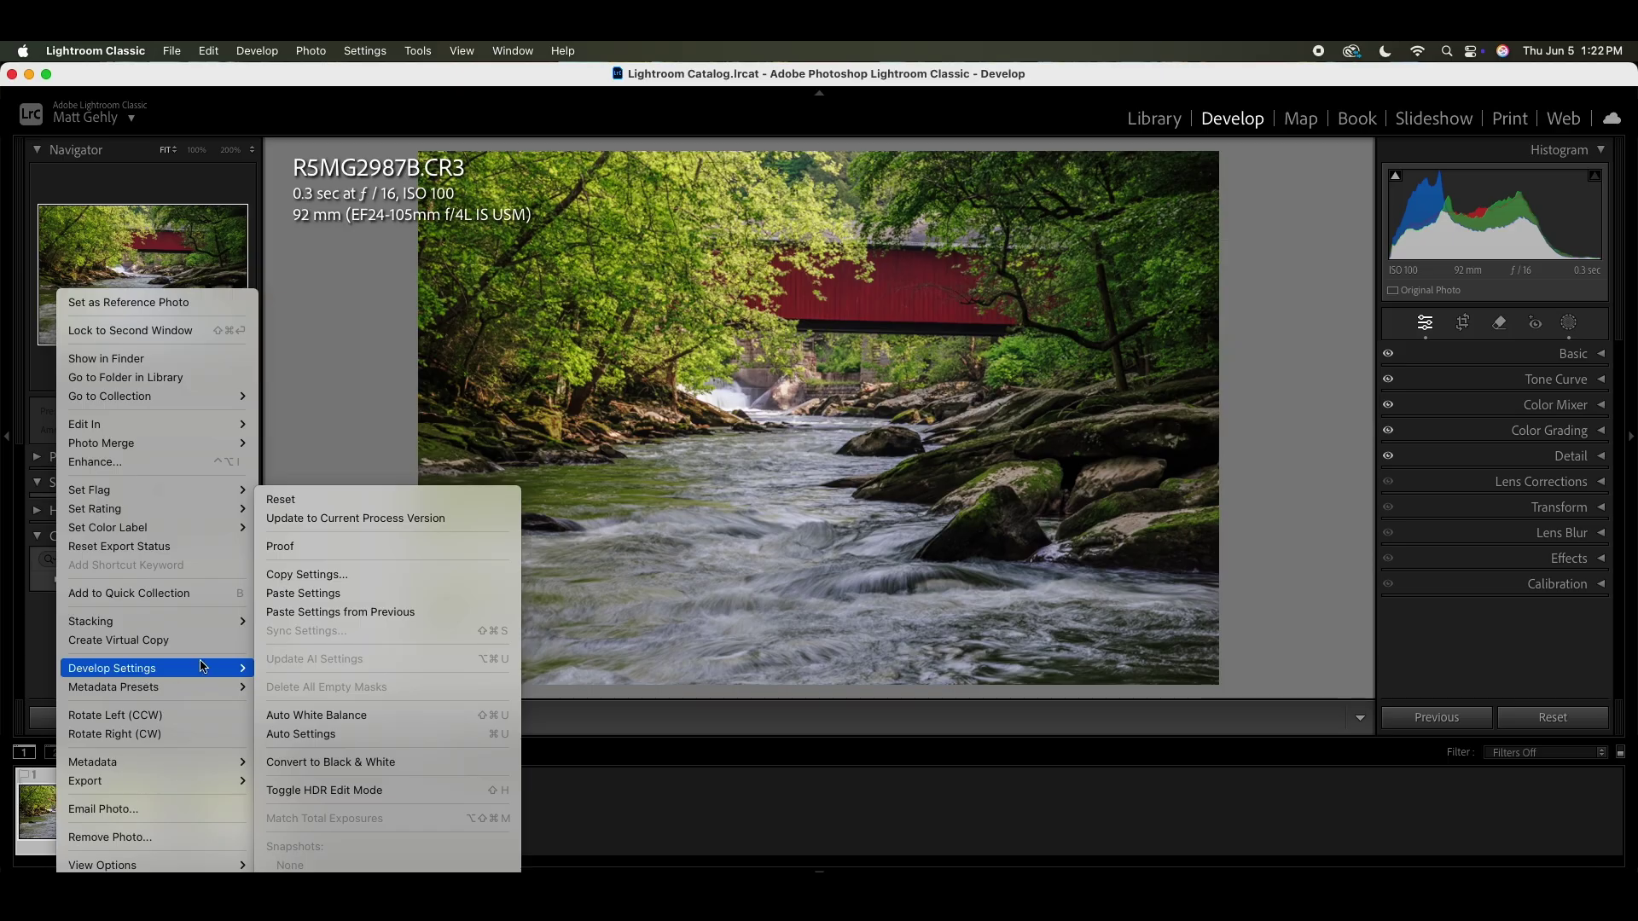
pyautogui.click(317, 574)
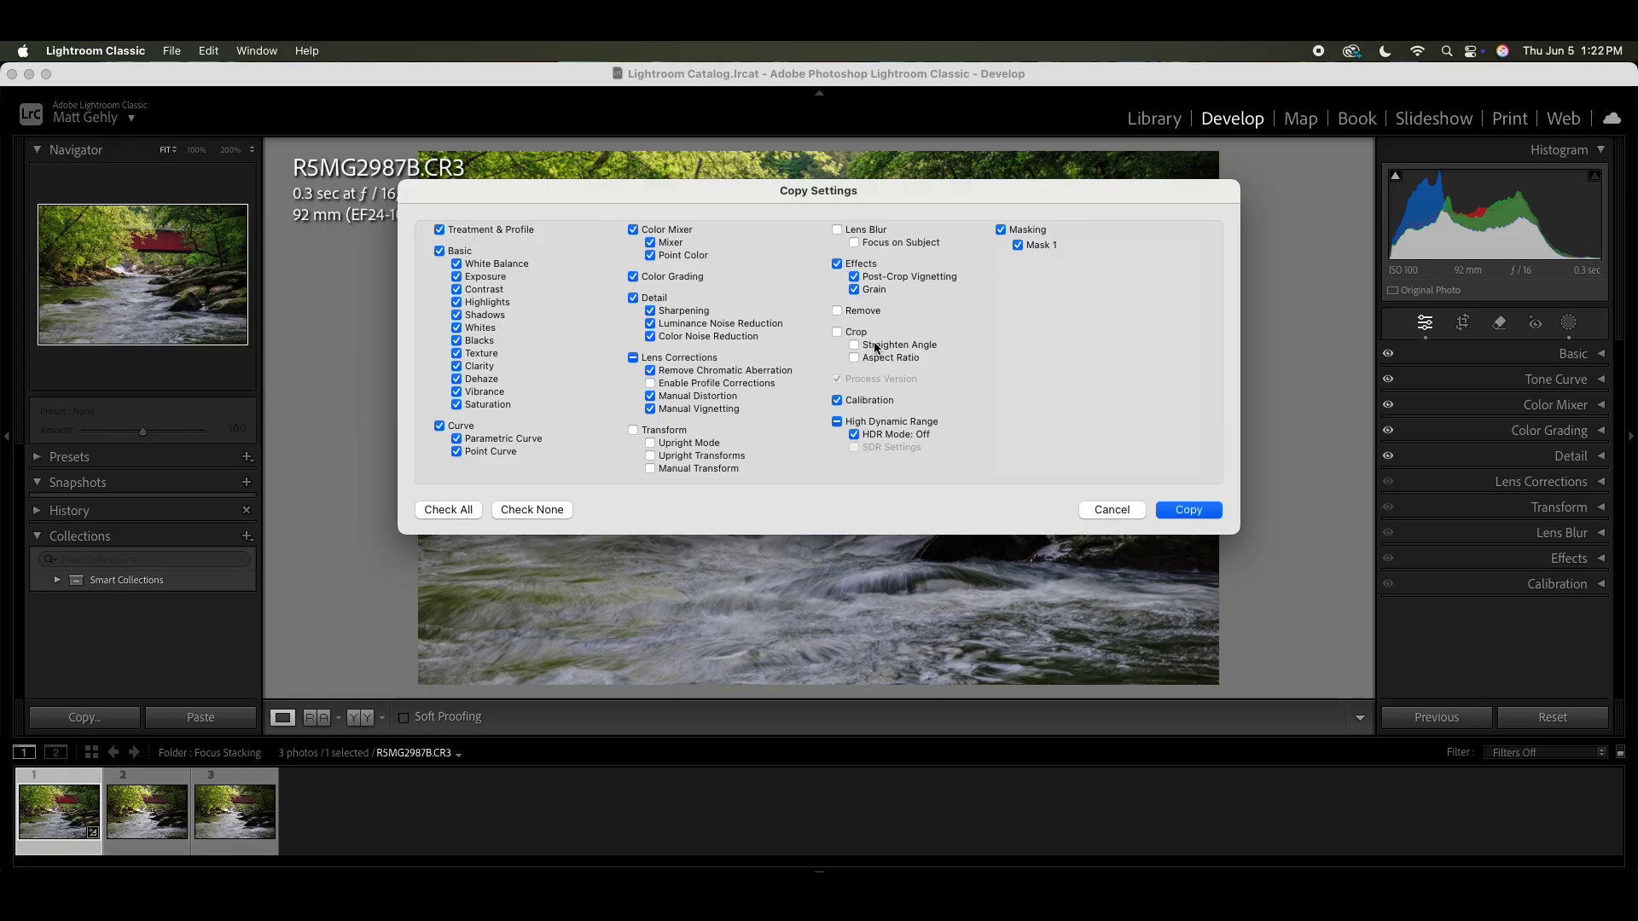
pyautogui.click(1199, 510)
# - Paste the copied develop settings onto the second and third frames
pyautogui.click(146, 841)
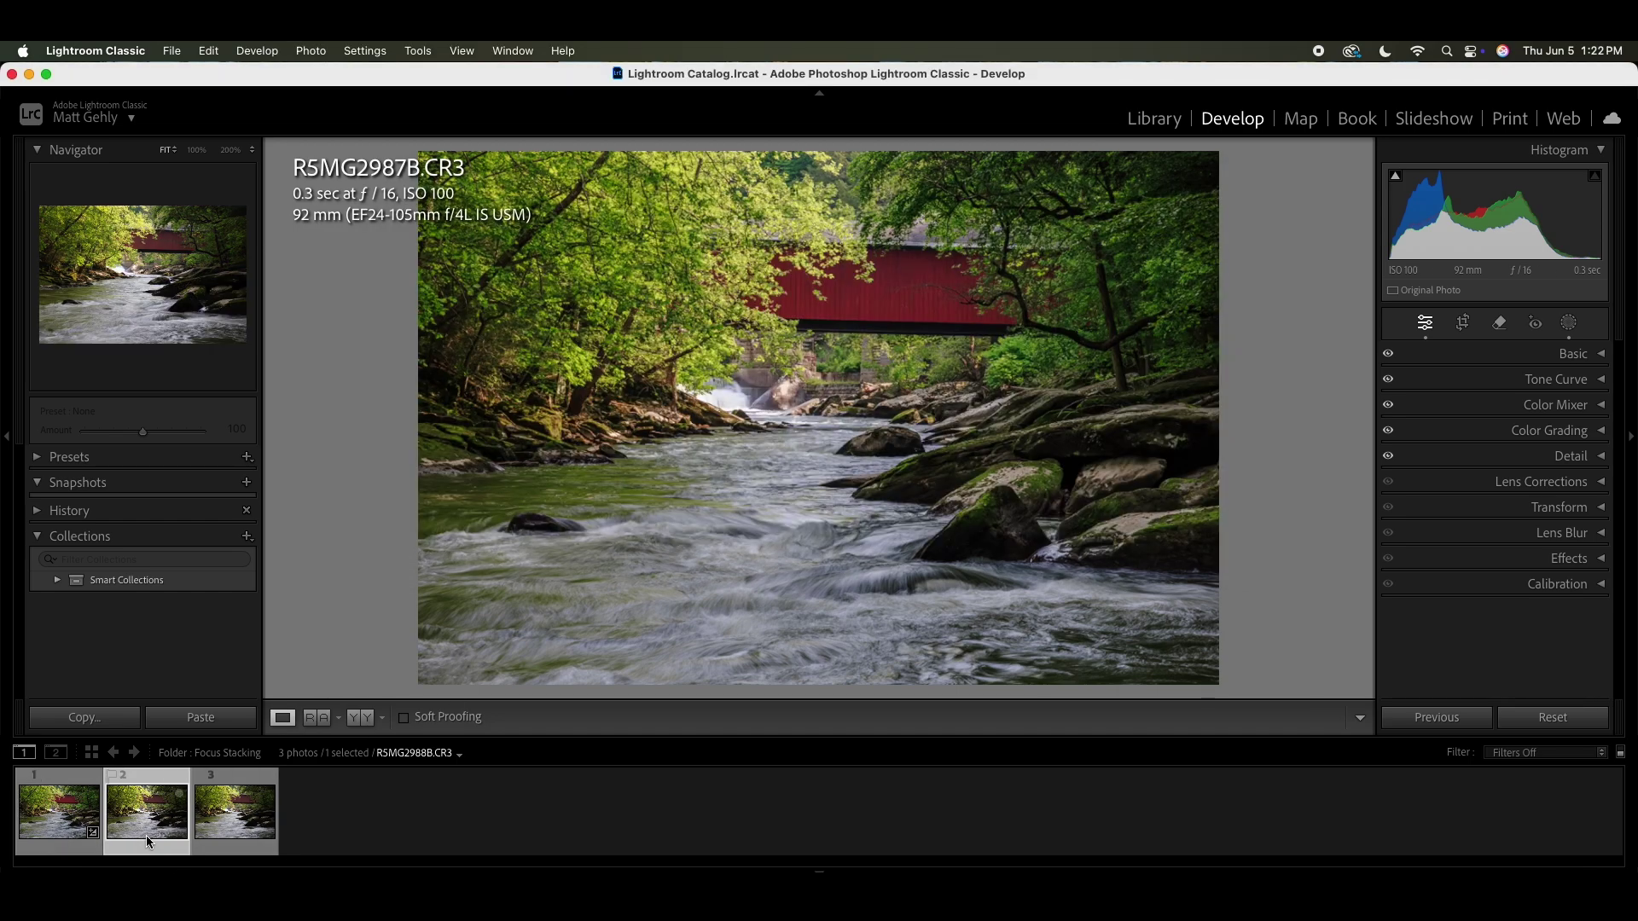
pyautogui.keyDown('super'); pyautogui.click(226, 832); pyautogui.keyUp('super')
pyautogui.rightClick(227, 828)
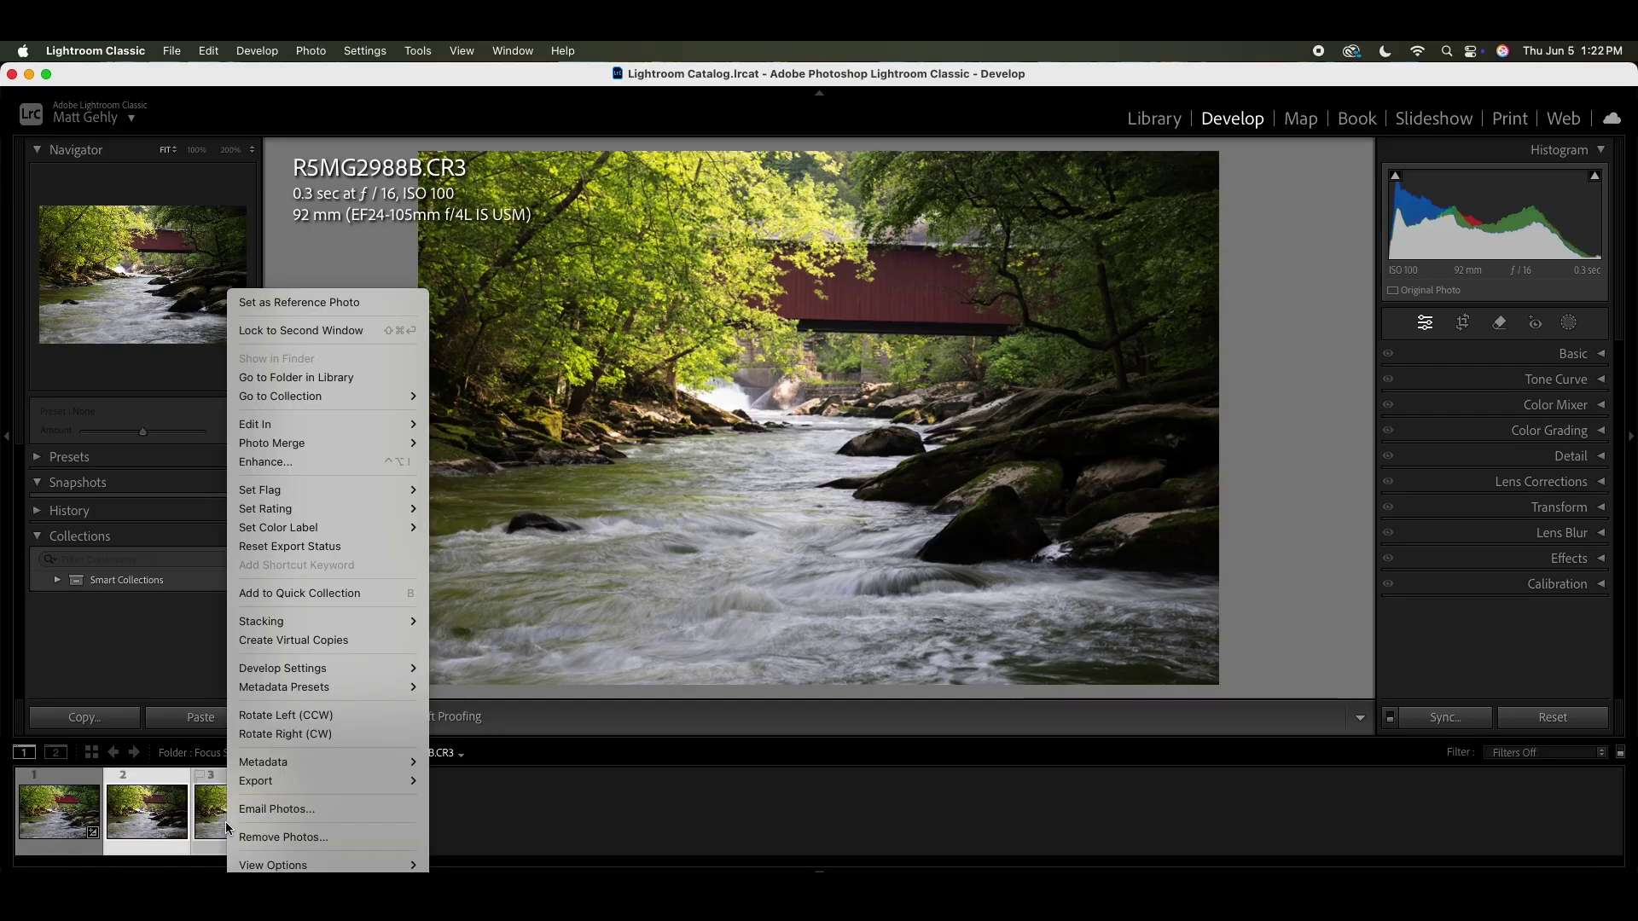
pyautogui.moveTo(306, 670)
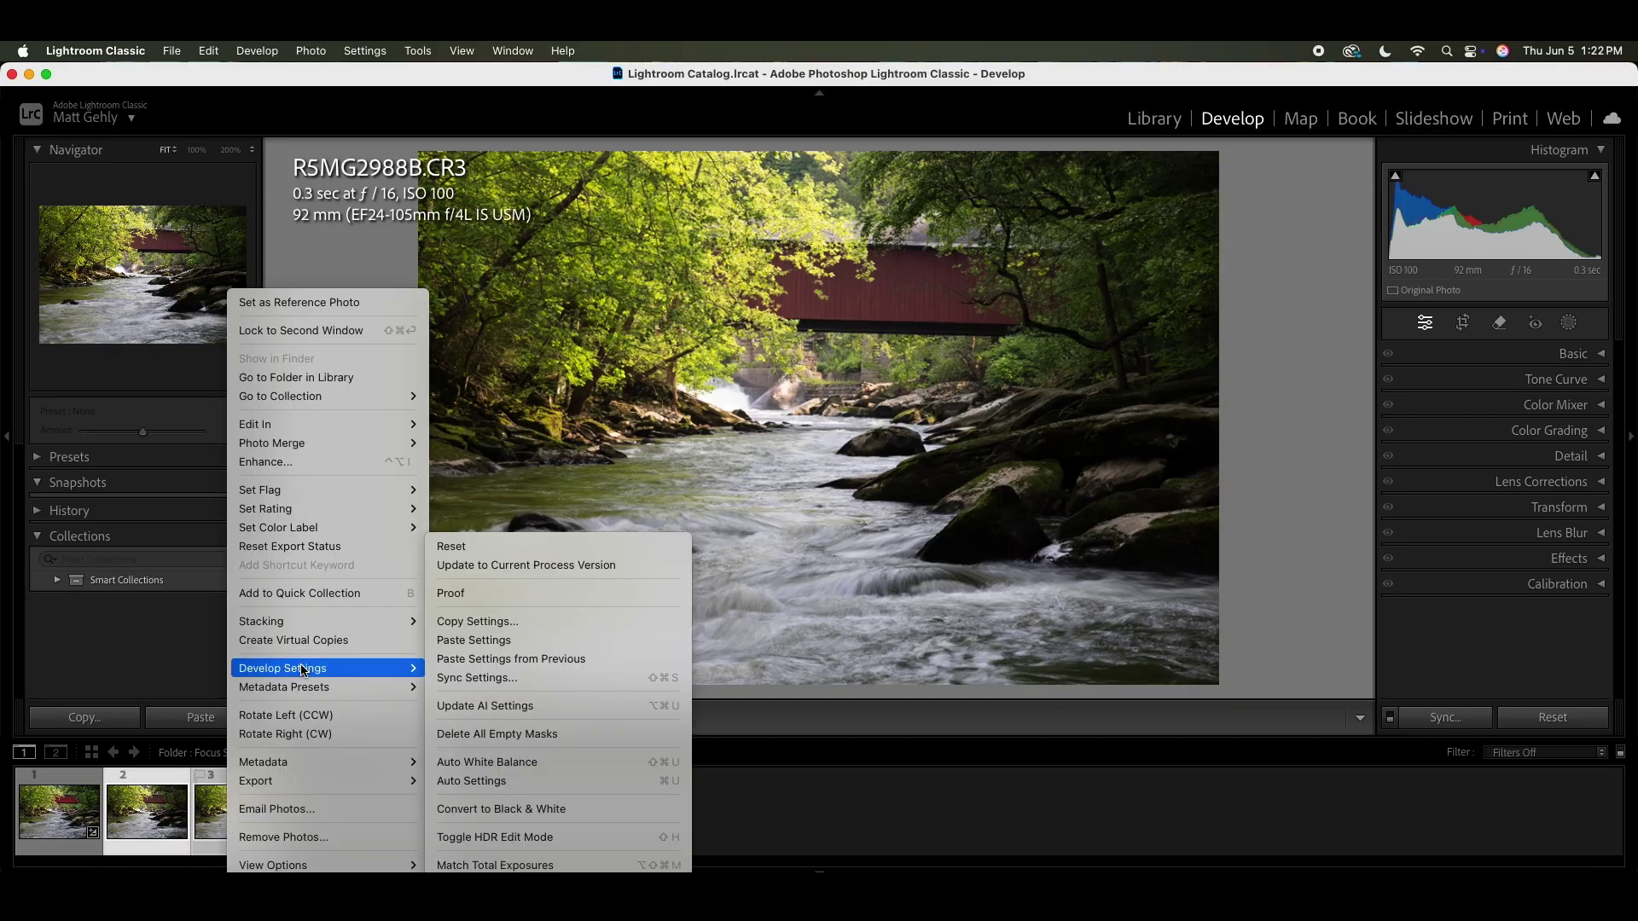
pyautogui.click(500, 646)
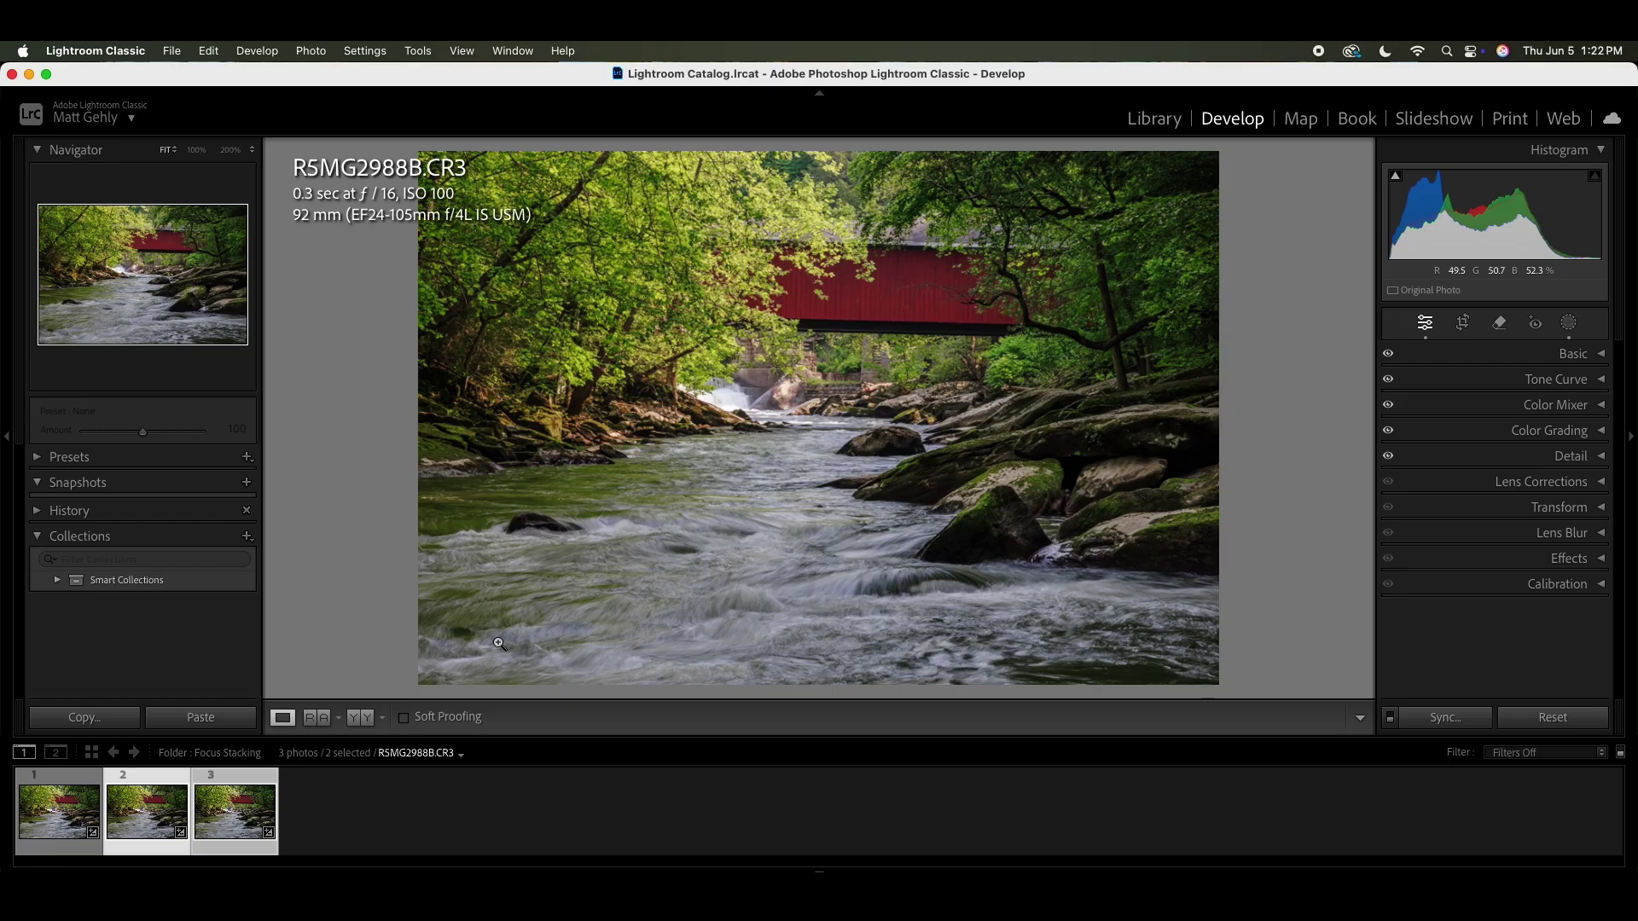
# - View the third frame and zoom the Navigator to 200% on the red bridge
pyautogui.click(146, 814)
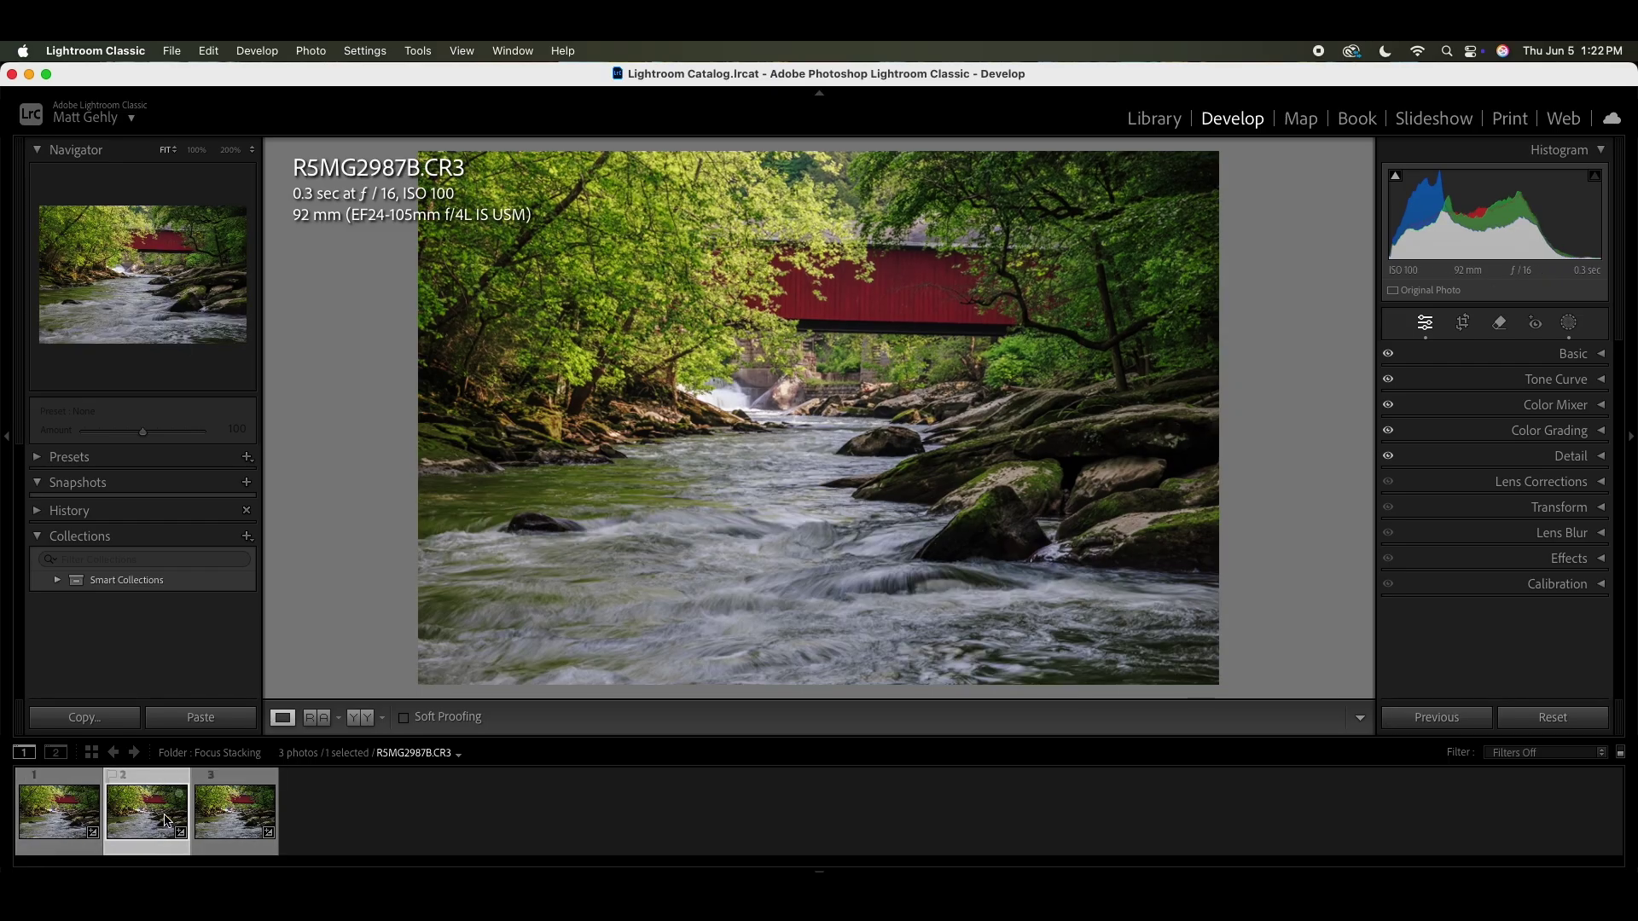
pyautogui.click(220, 821)
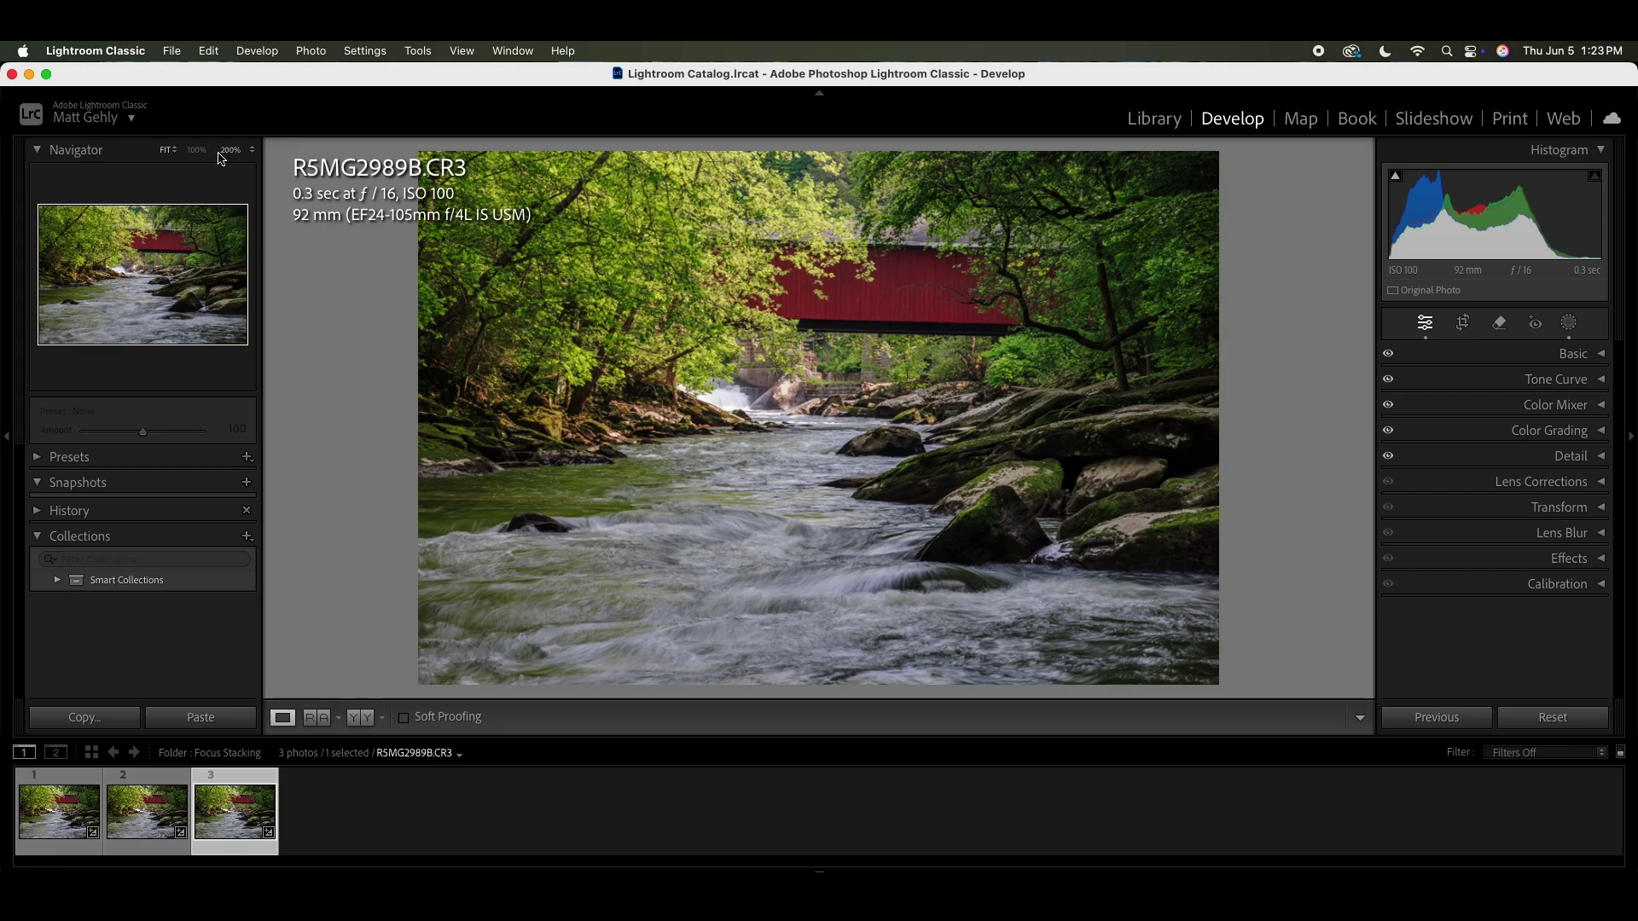
pyautogui.click(855, 287)
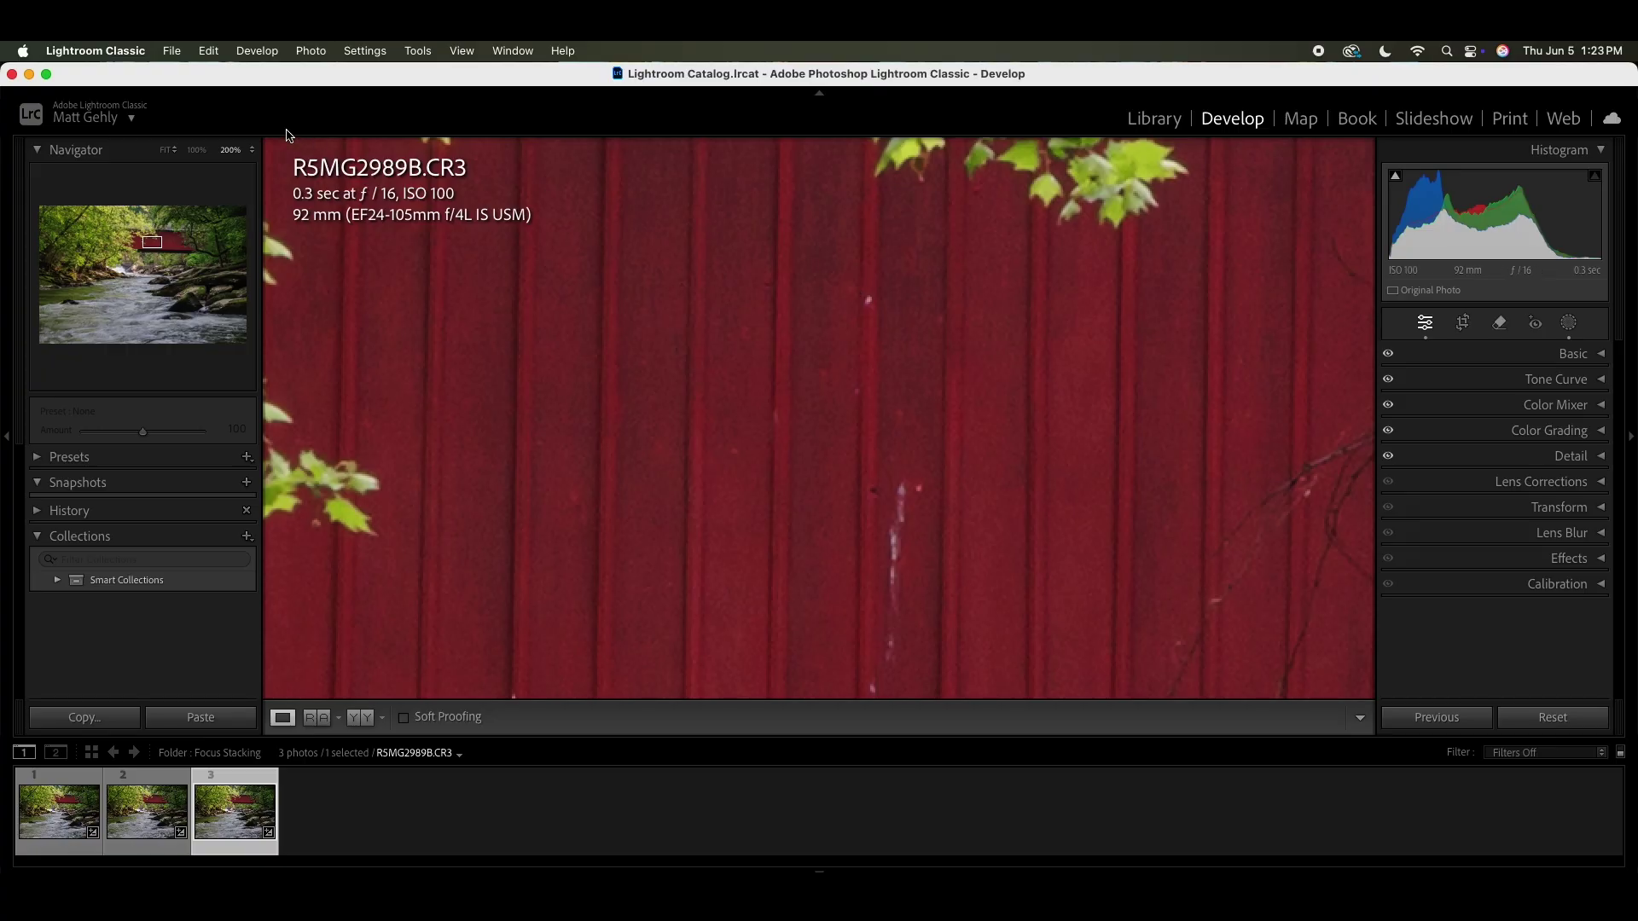
# - Compare the bridge's sharpness across all three frames at 100% and 200%
pyautogui.click(197, 151)
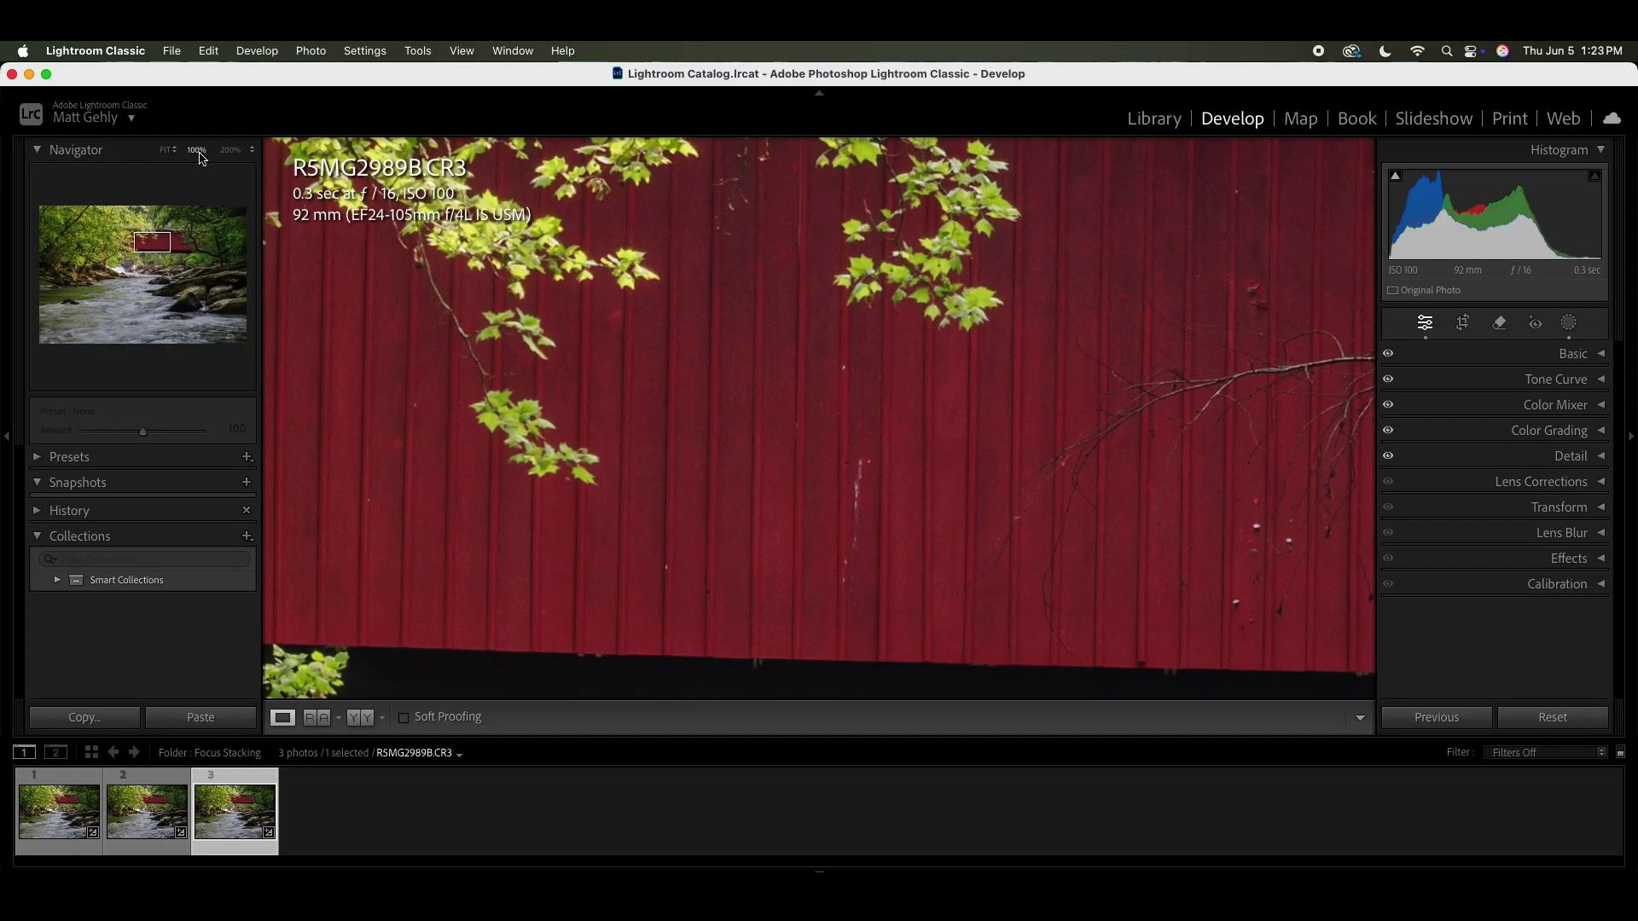
pyautogui.click(230, 152)
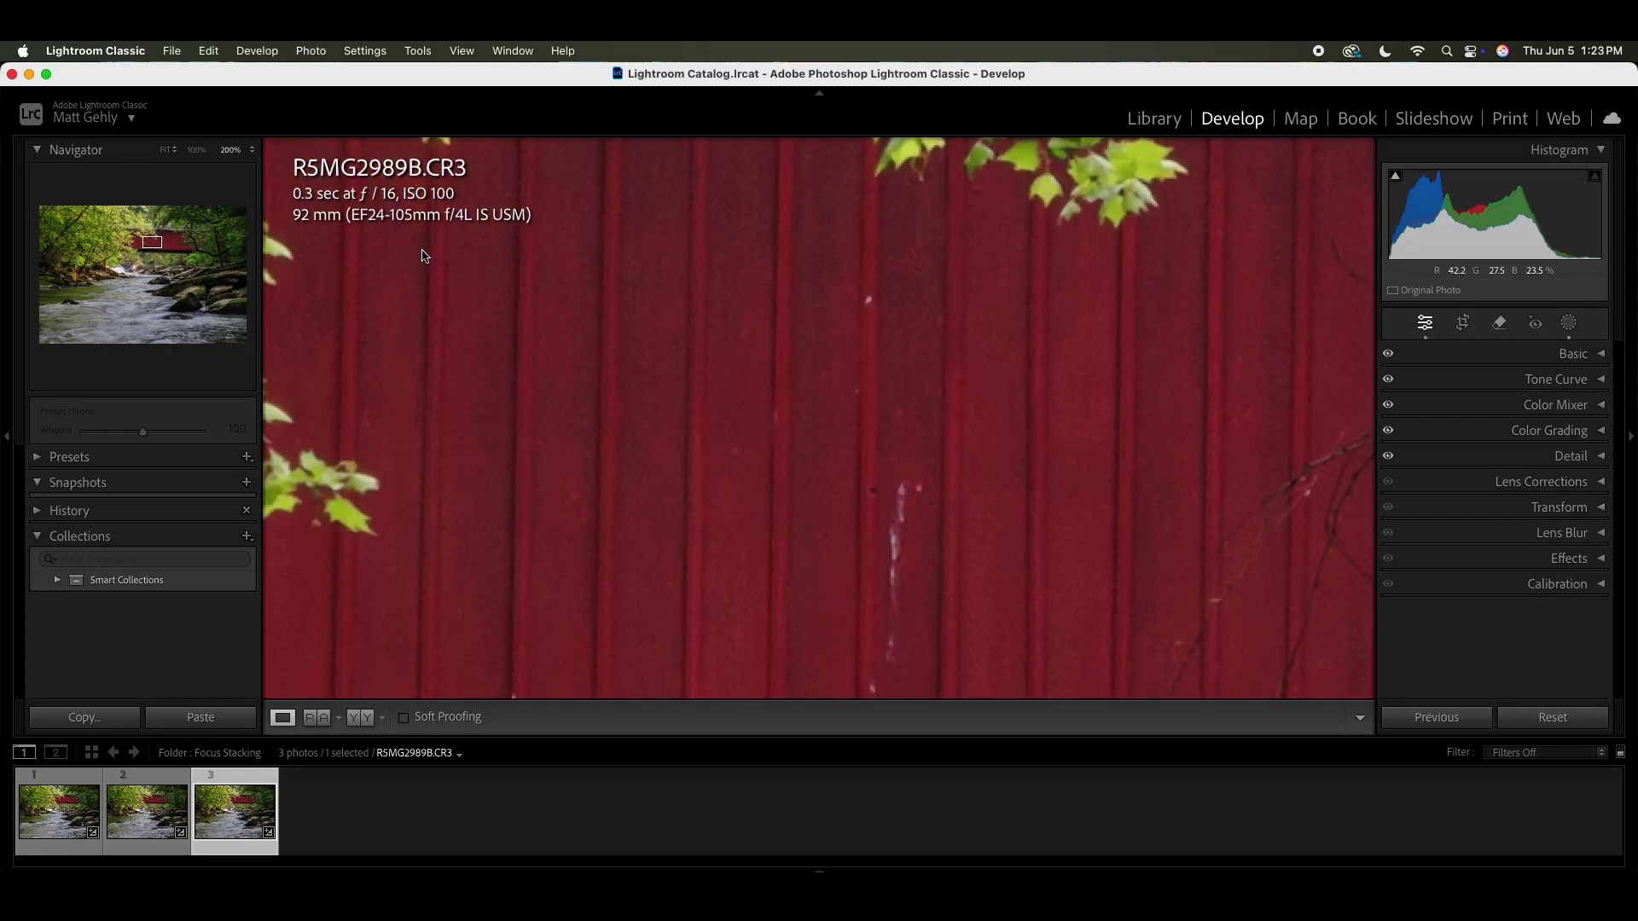
pyautogui.click(61, 817)
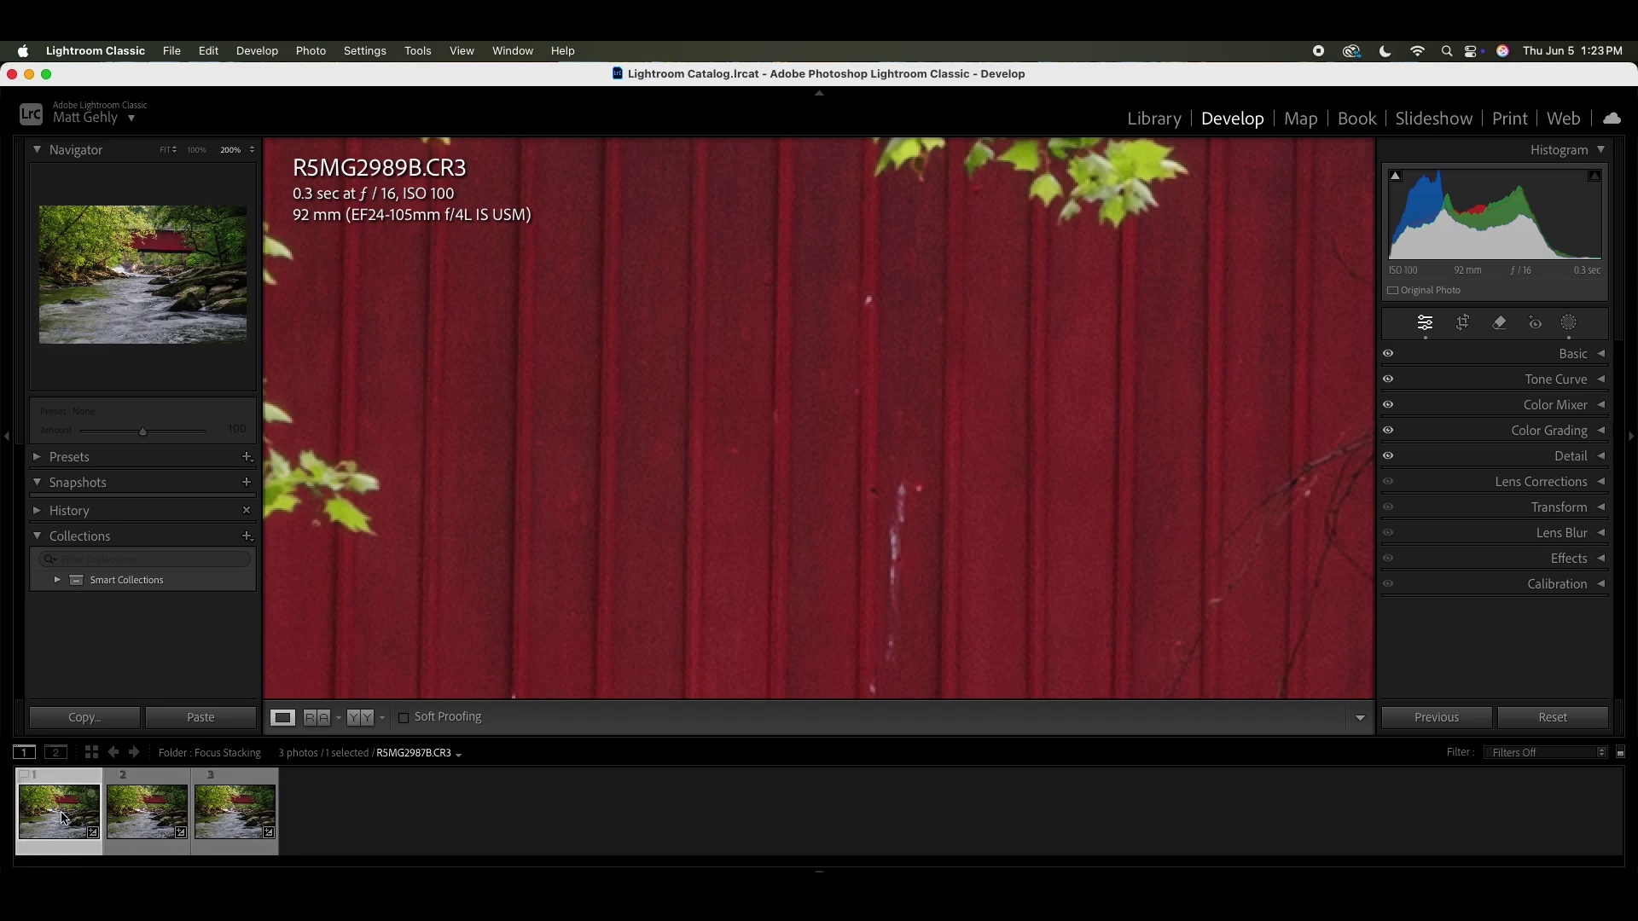
pyautogui.click(264, 821)
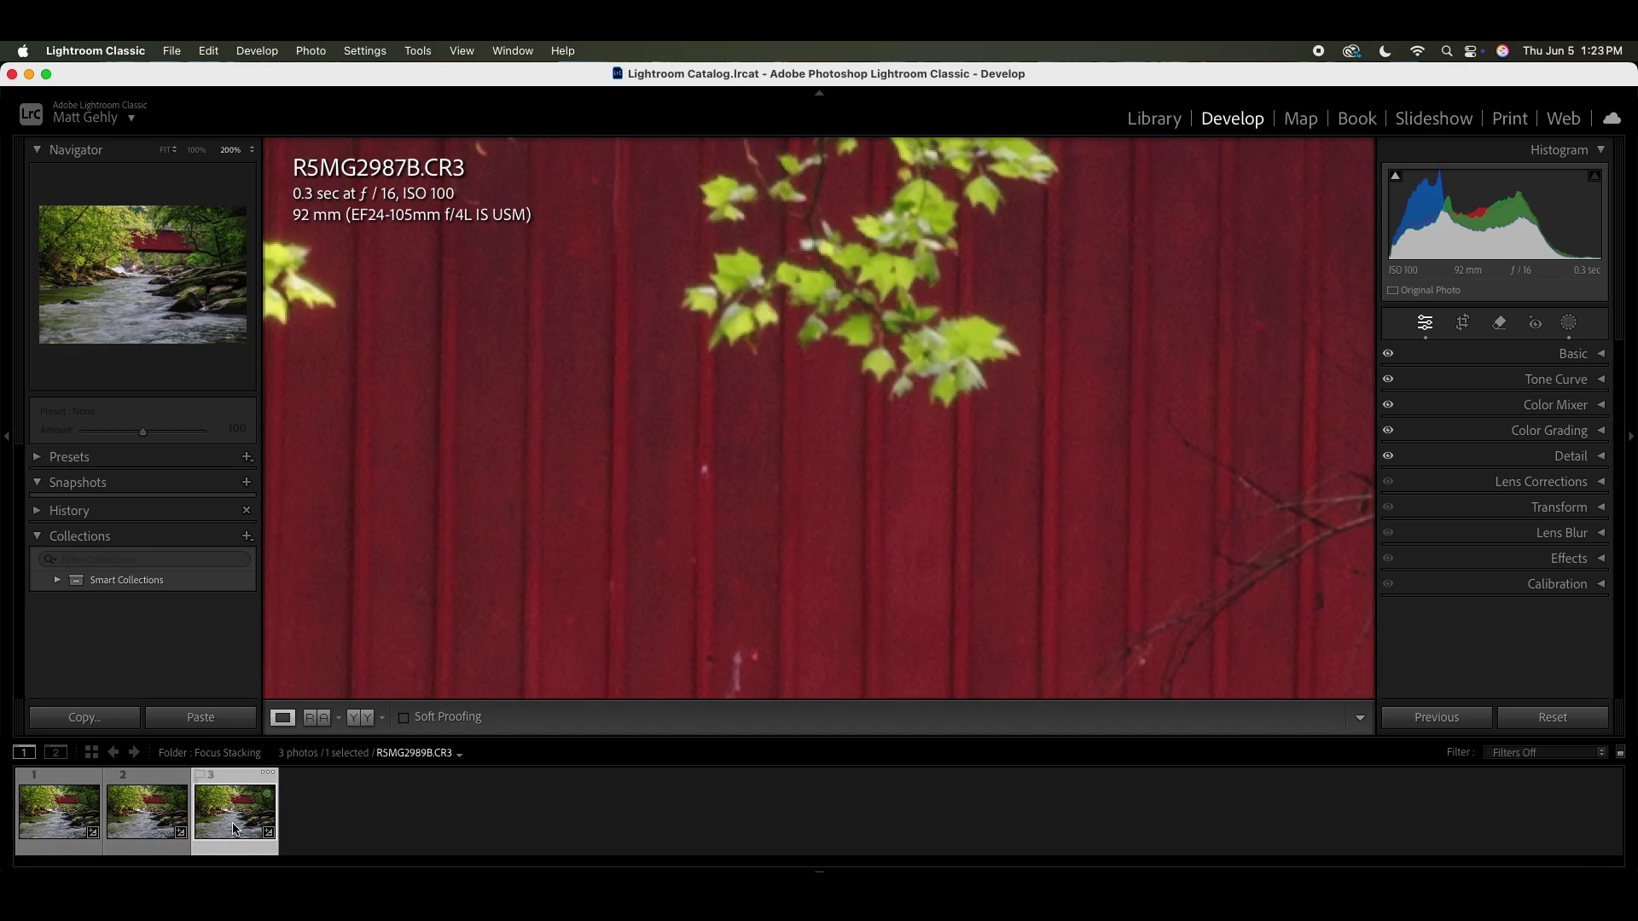
pyautogui.click(51, 825)
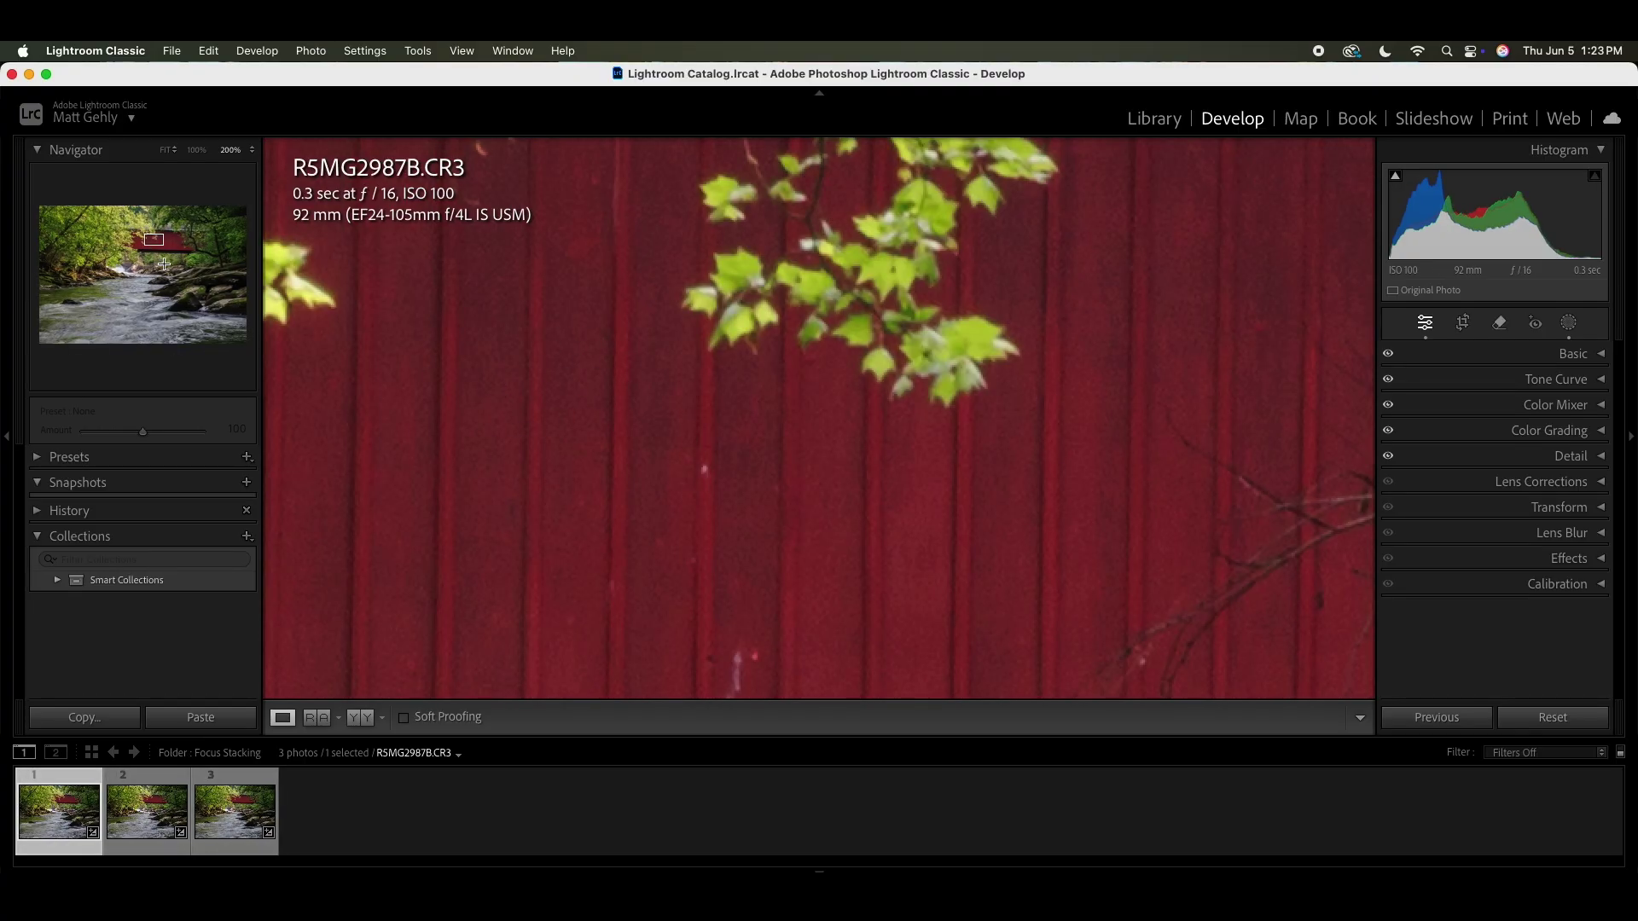
# - Compare focus on the river rocks and tree leaves across frames, then fit the whole photo
pyautogui.moveTo(155, 242); pyautogui.dragTo(185, 301)
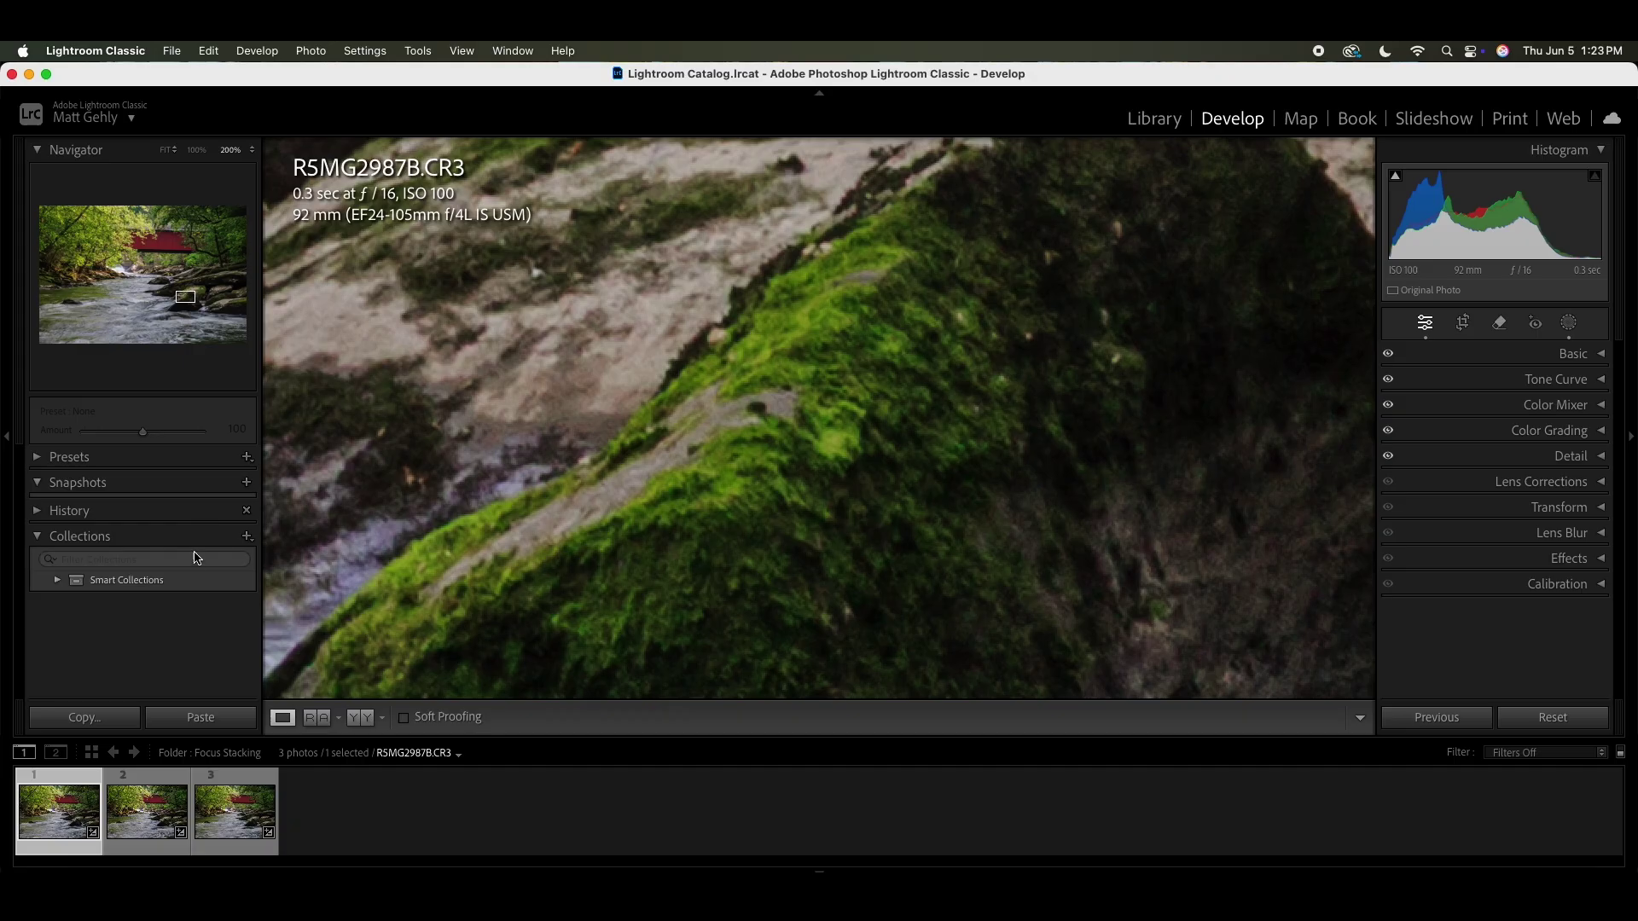
pyautogui.moveTo(185, 297); pyautogui.dragTo(188, 291)
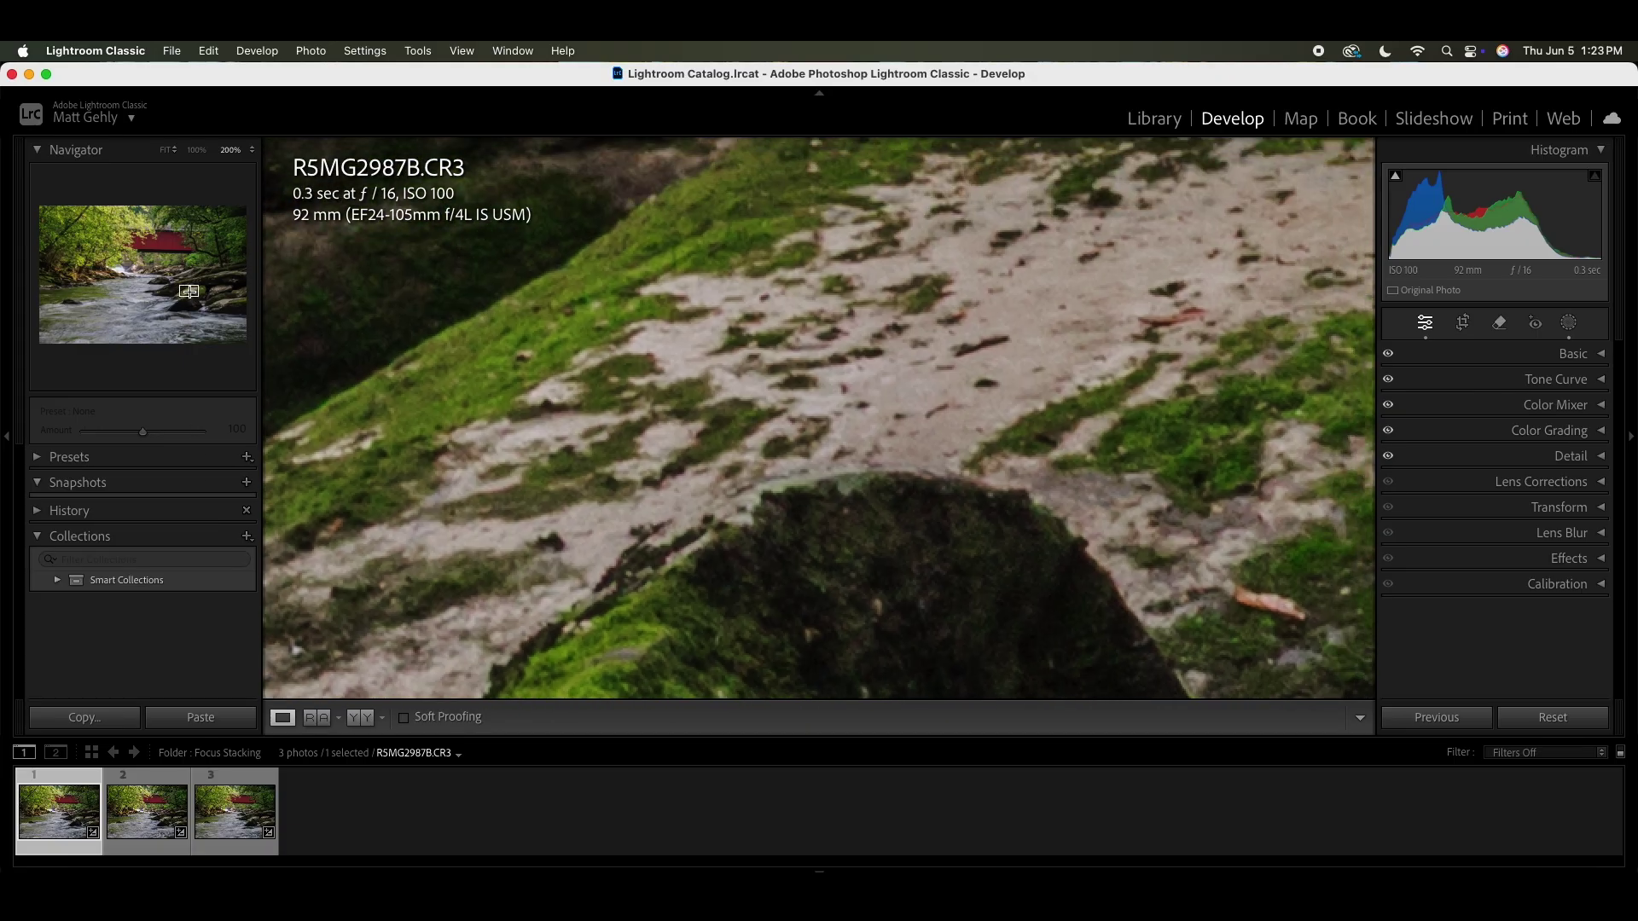
pyautogui.click(144, 808)
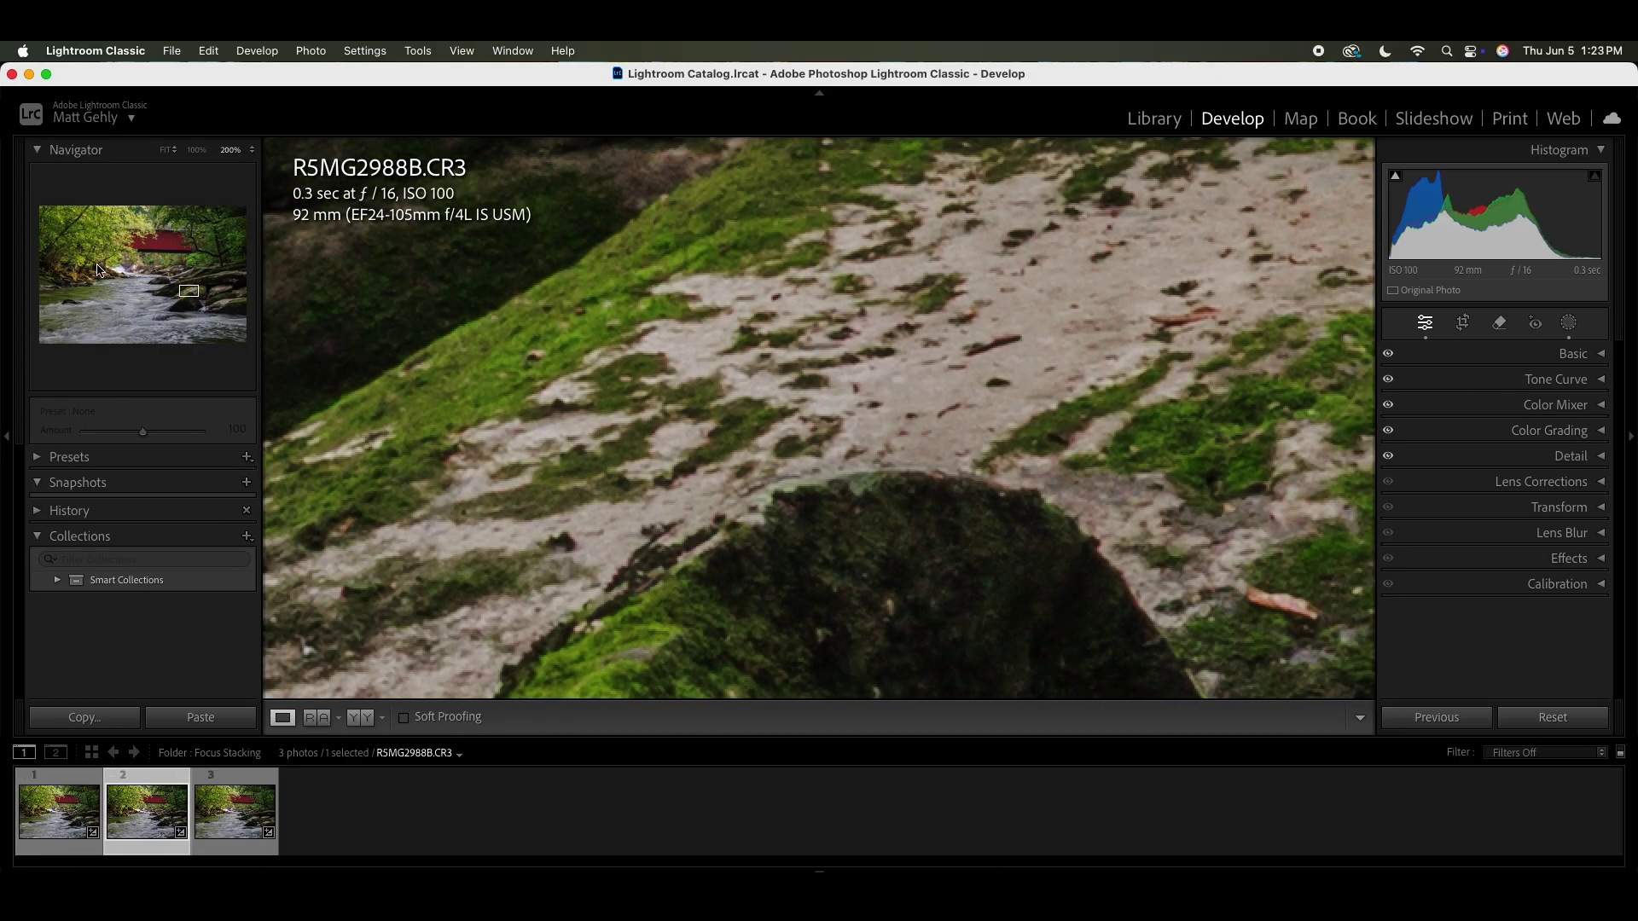
pyautogui.click(89, 240)
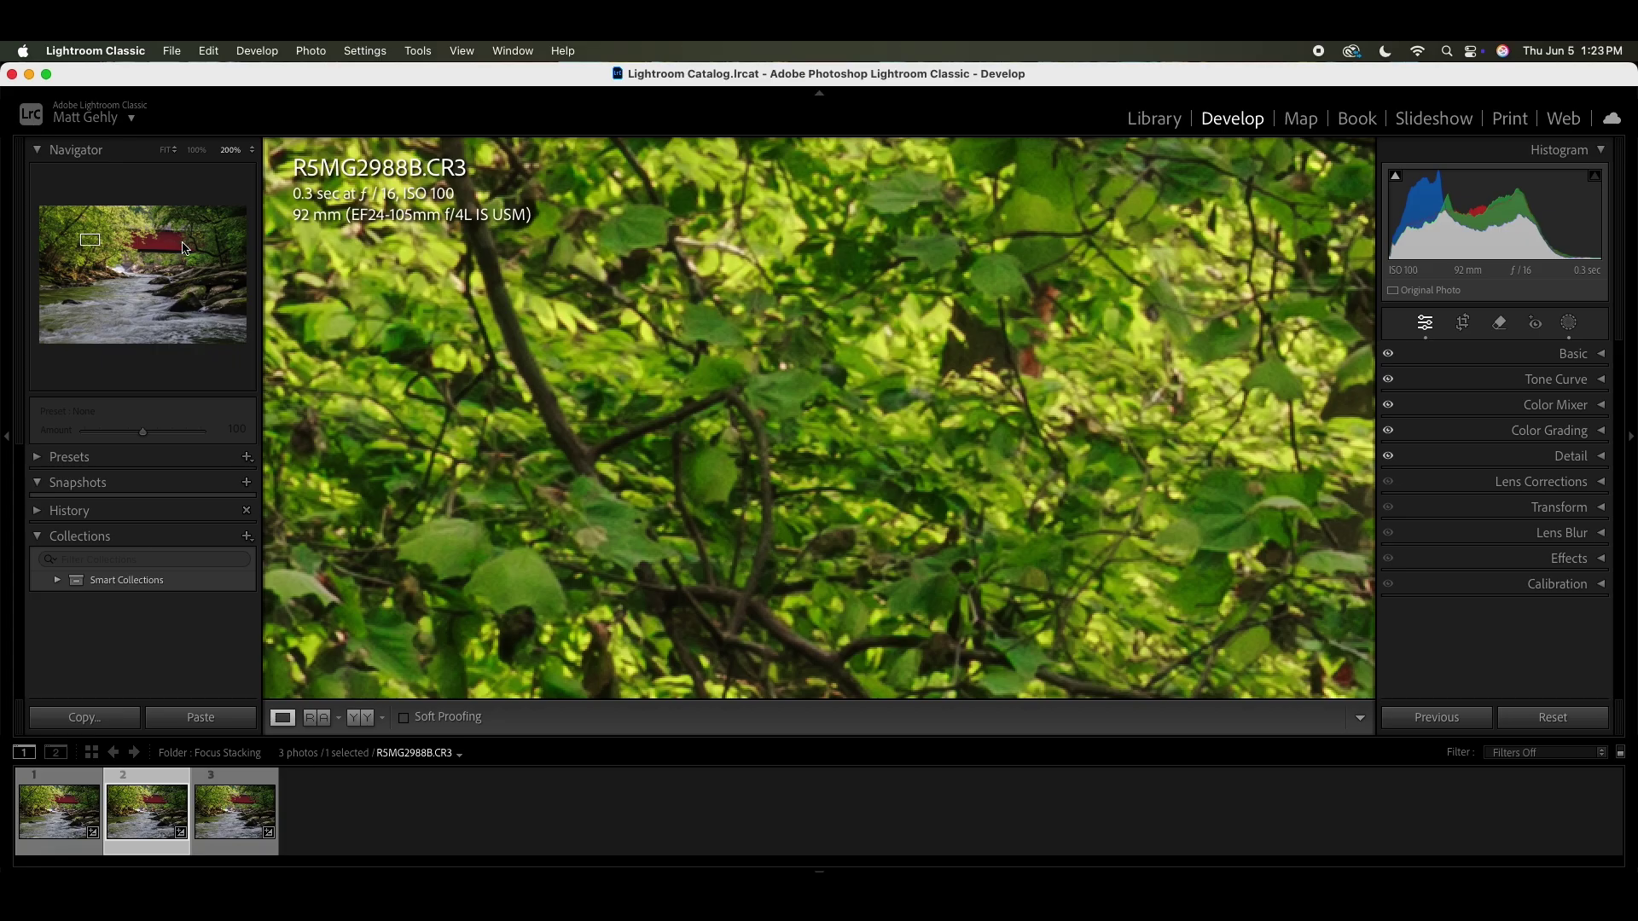
pyautogui.click(198, 790)
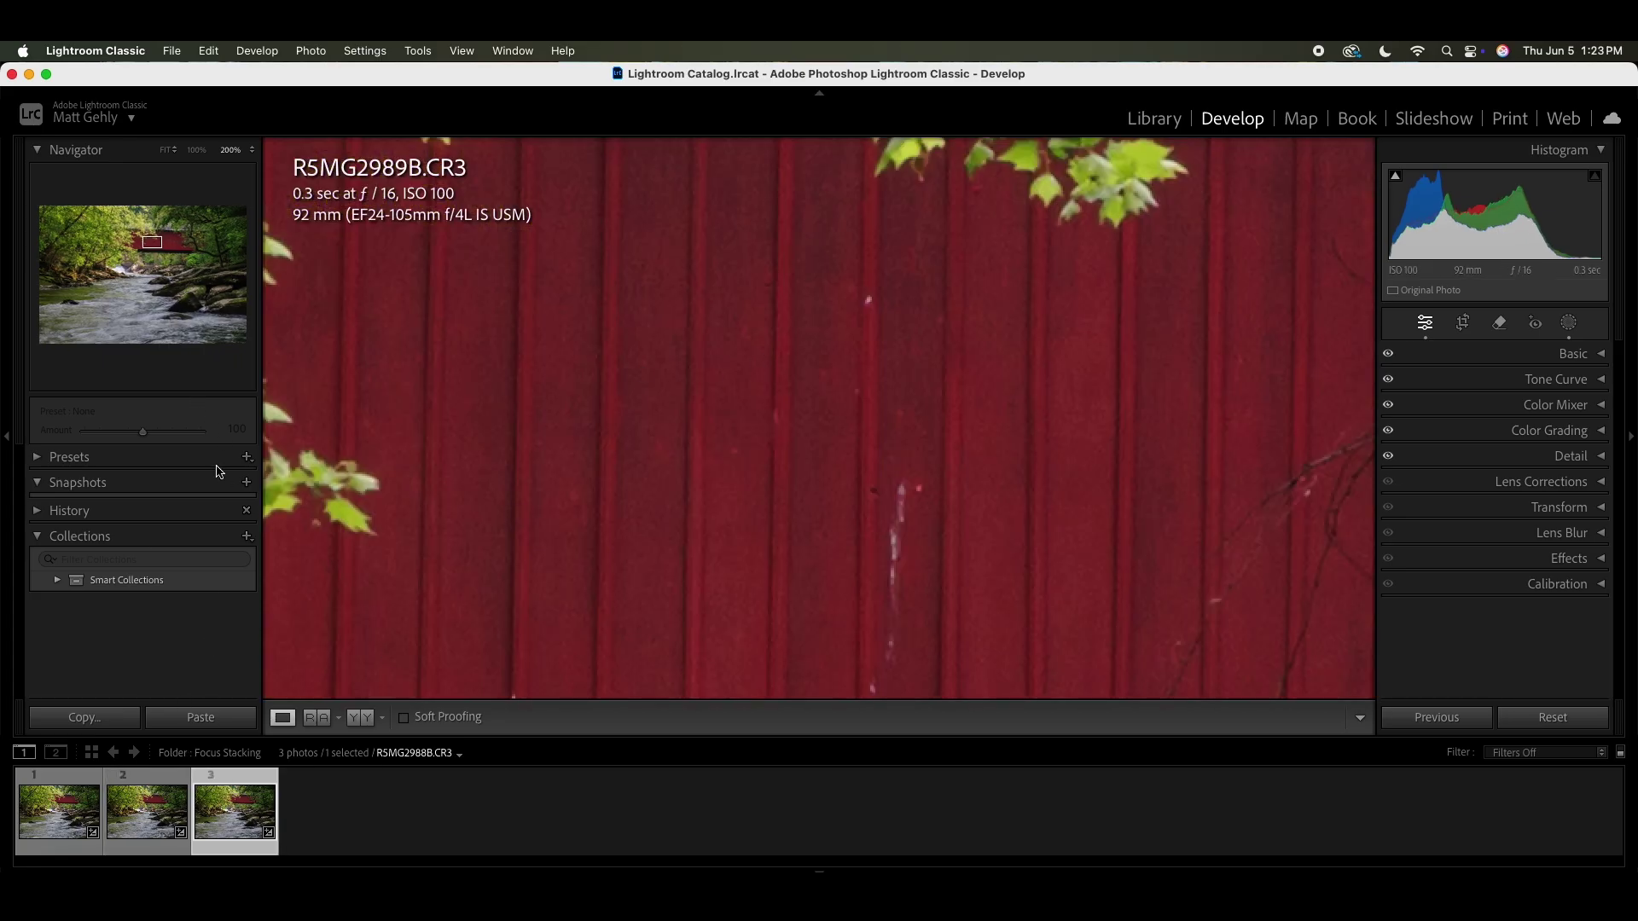
pyautogui.click(168, 150)
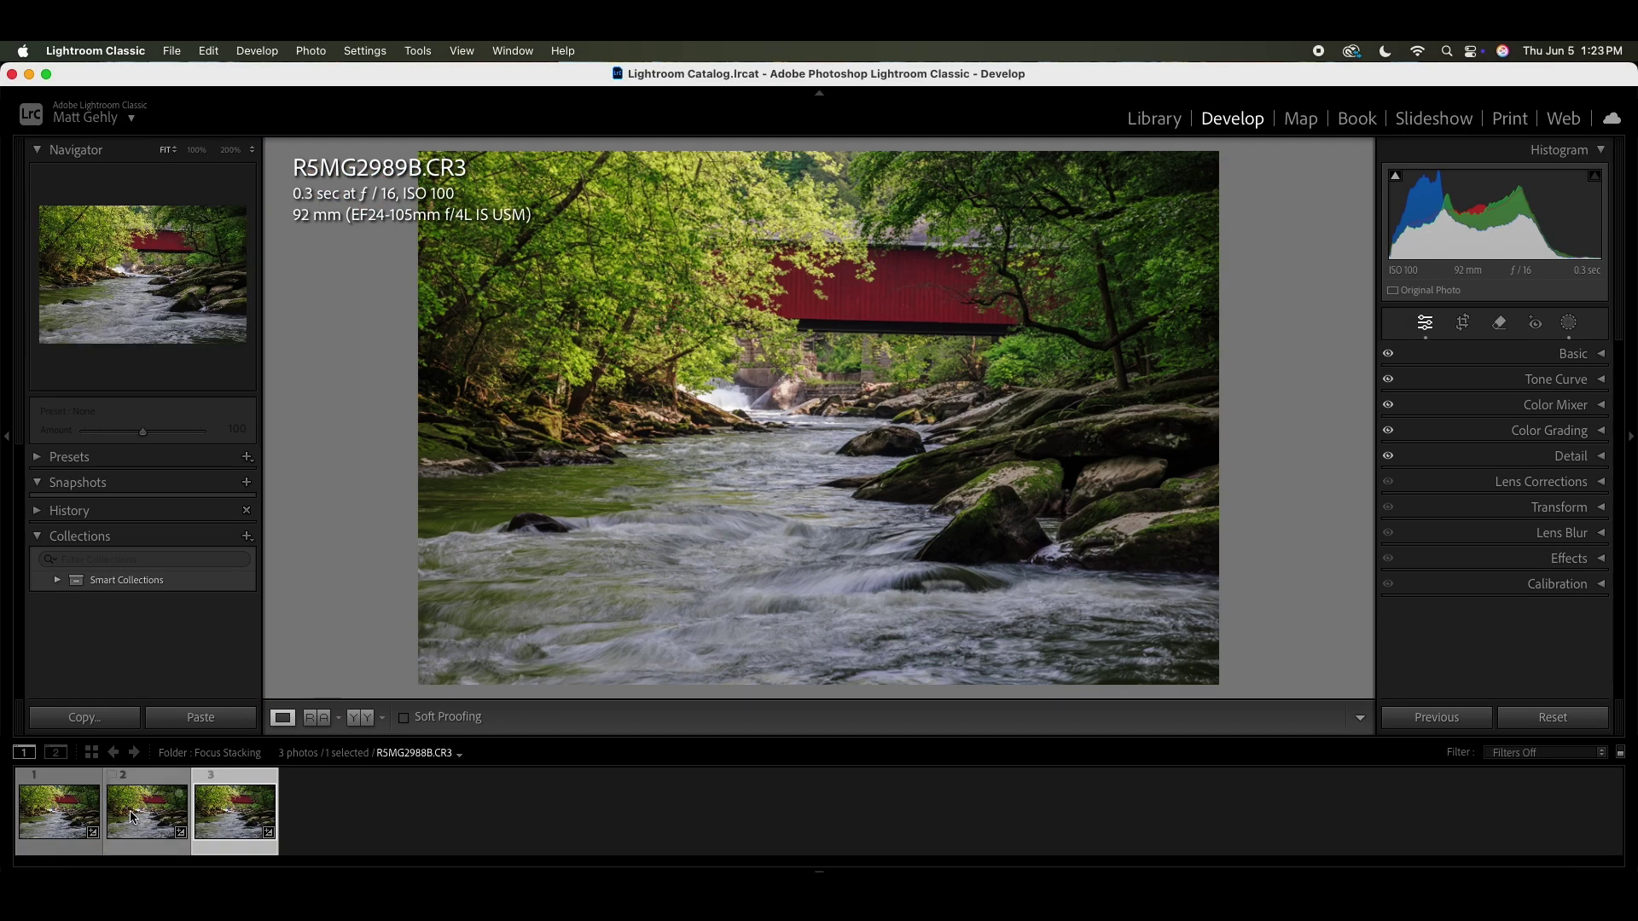
# - Open all three selected bracket frames as layers in one Photoshop document
pyautogui.keyDown('shift'); pyautogui.click(60, 817); pyautogui.keyUp('shift')
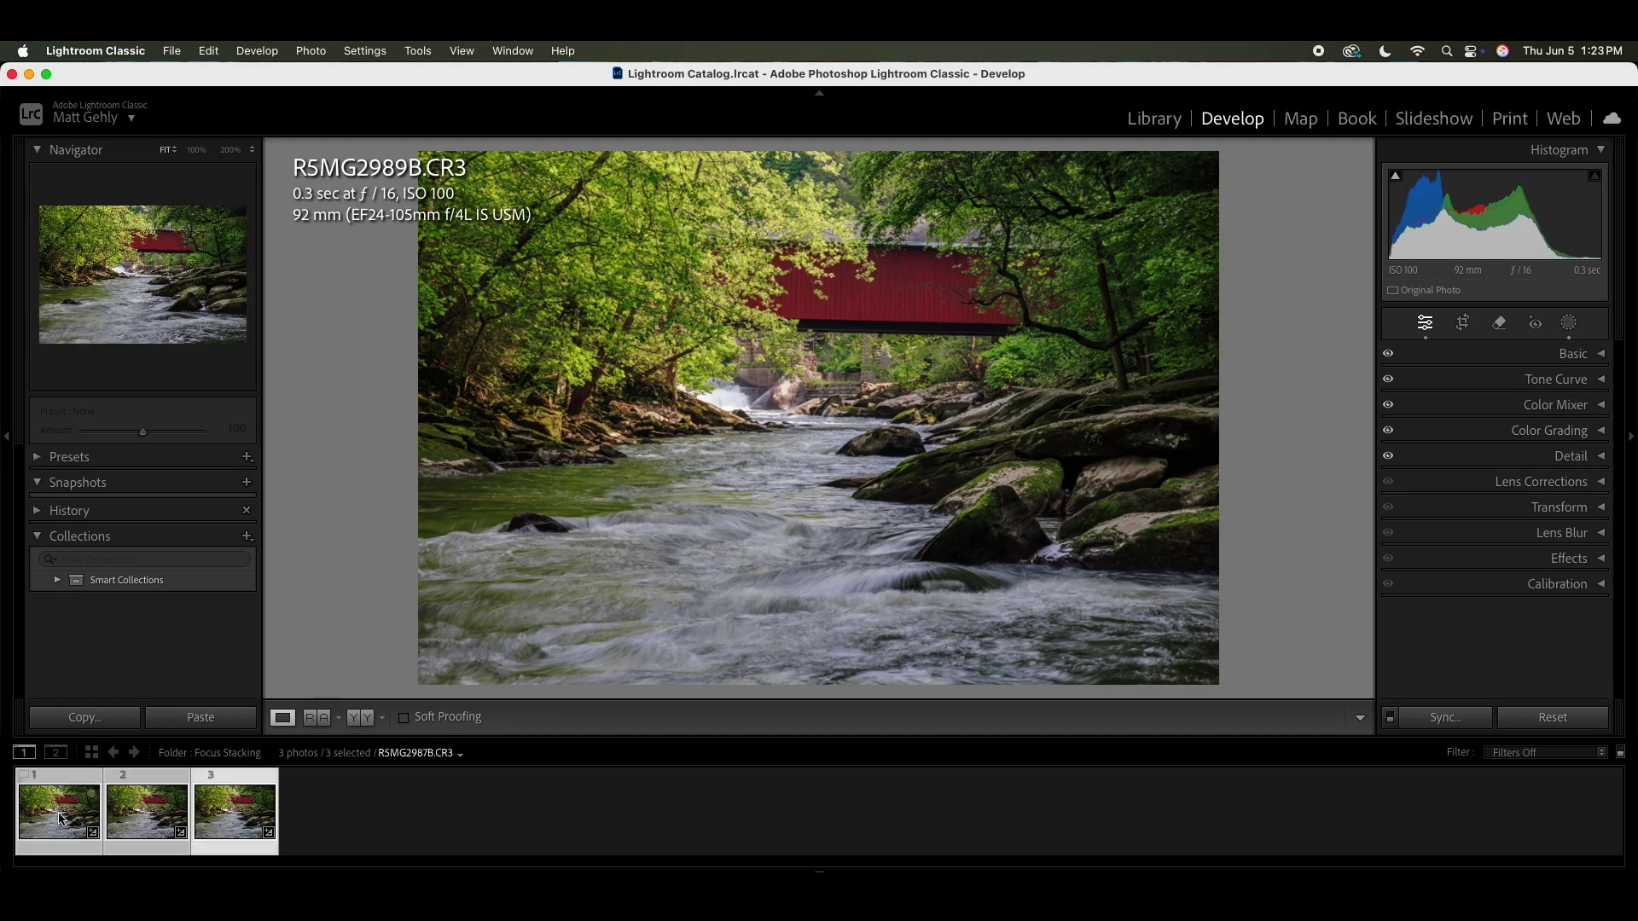
pyautogui.rightClick(60, 817)
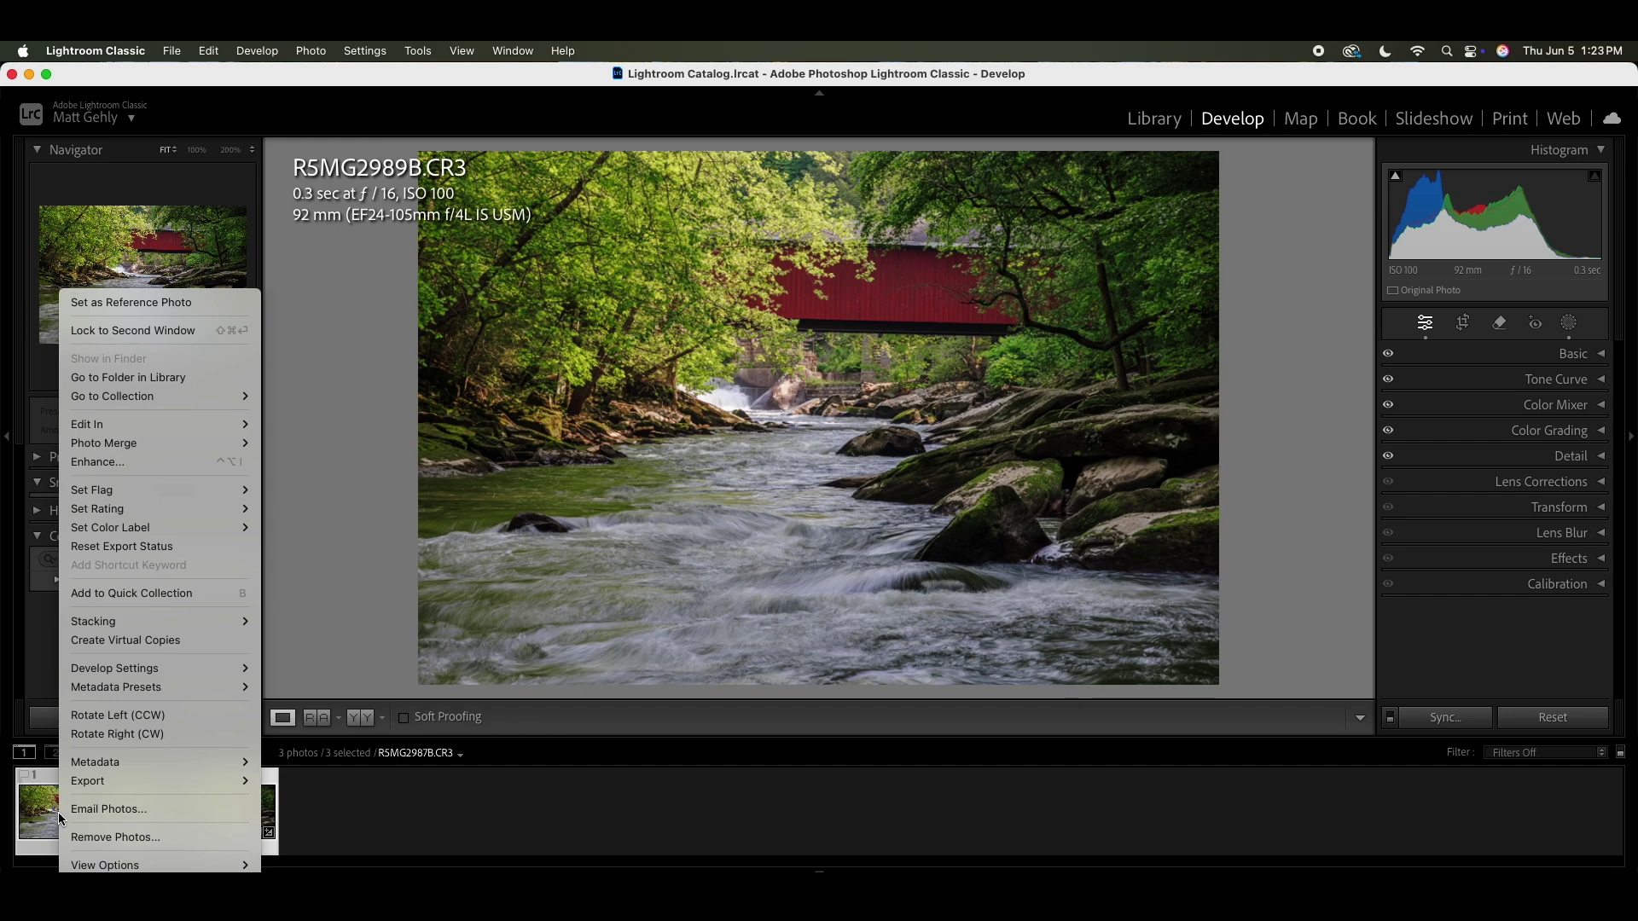
pyautogui.moveTo(122, 427)
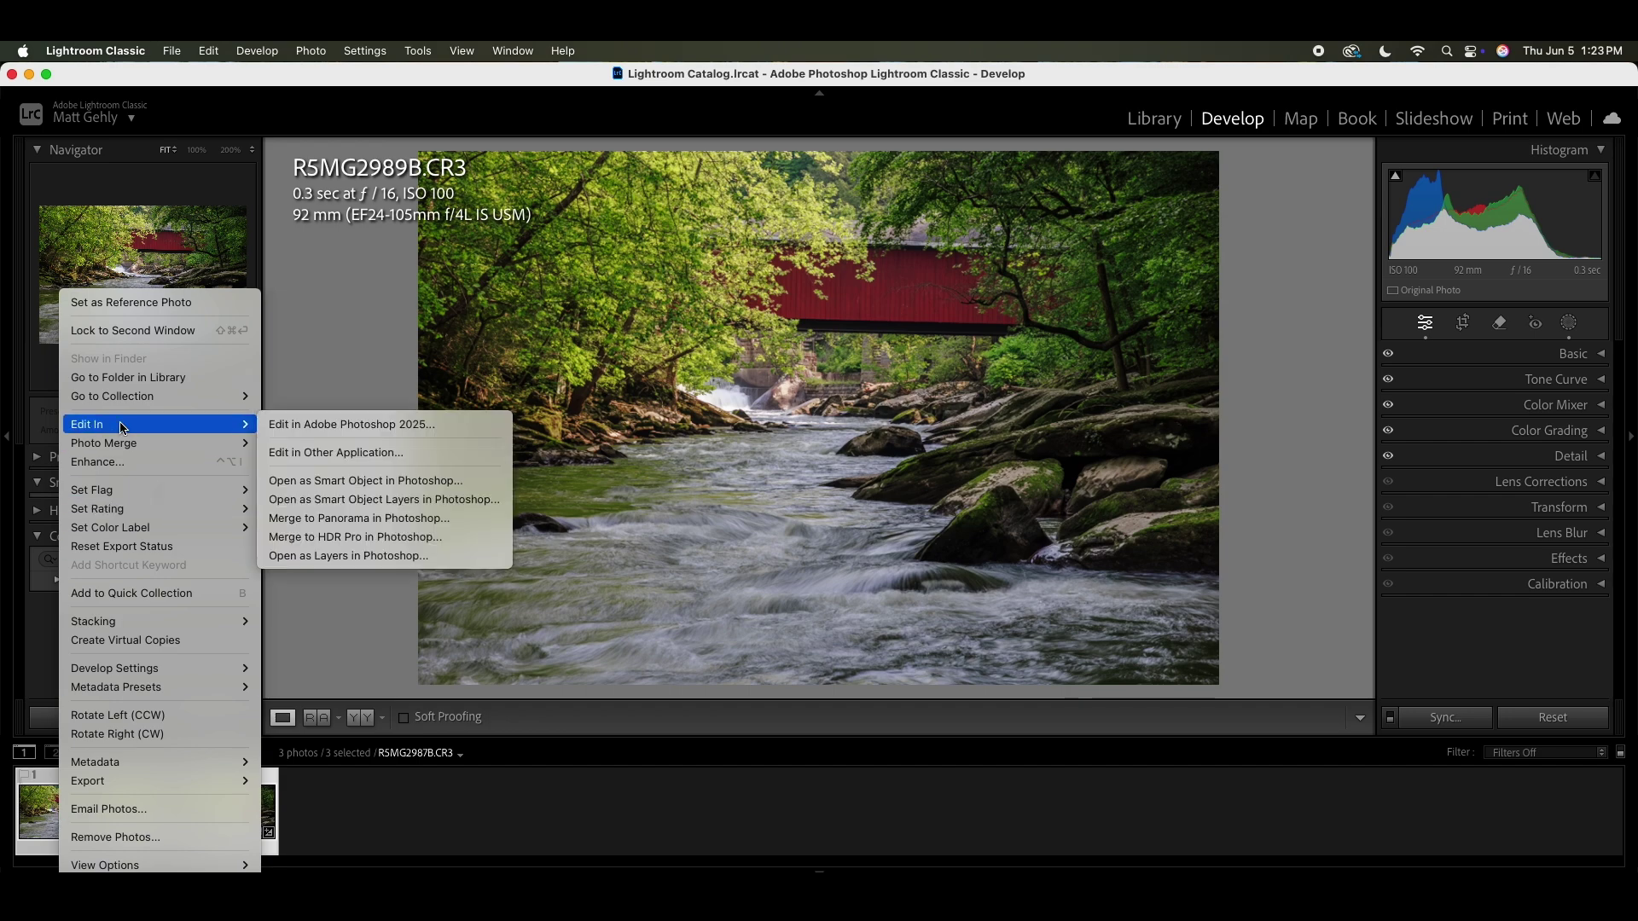
pyautogui.click(324, 558)
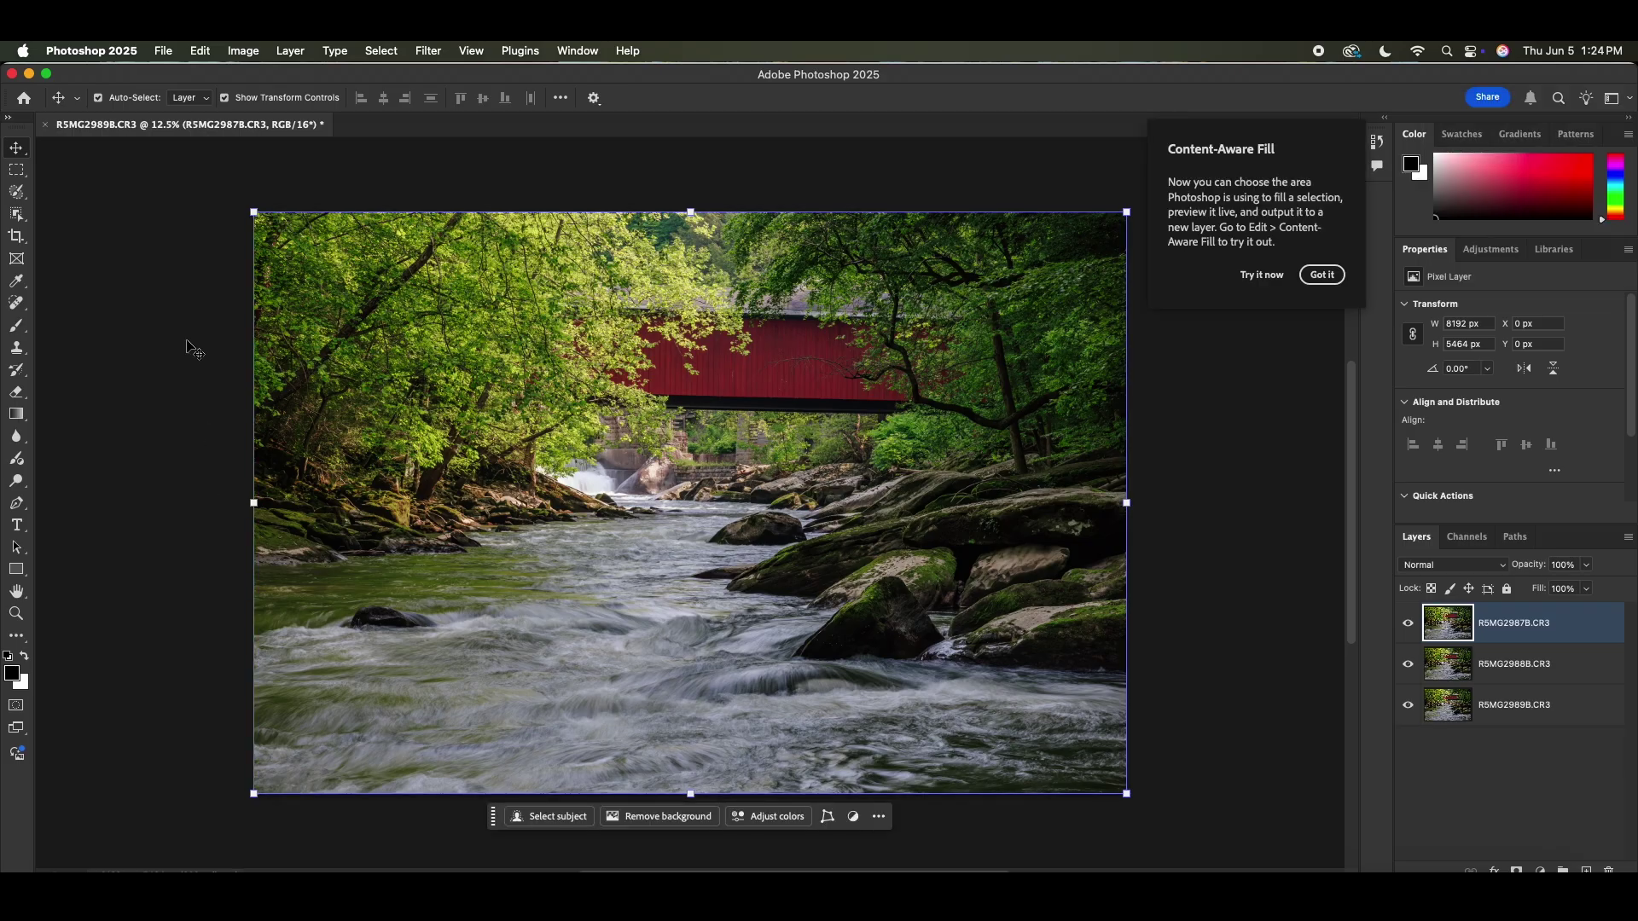
# - Select all three layers and auto-align them with Auto projection
pyautogui.click(1551, 799)
pyautogui.click(1462, 623)
pyautogui.keyDown('super'); pyautogui.click(1441, 715); pyautogui.keyUp('super')
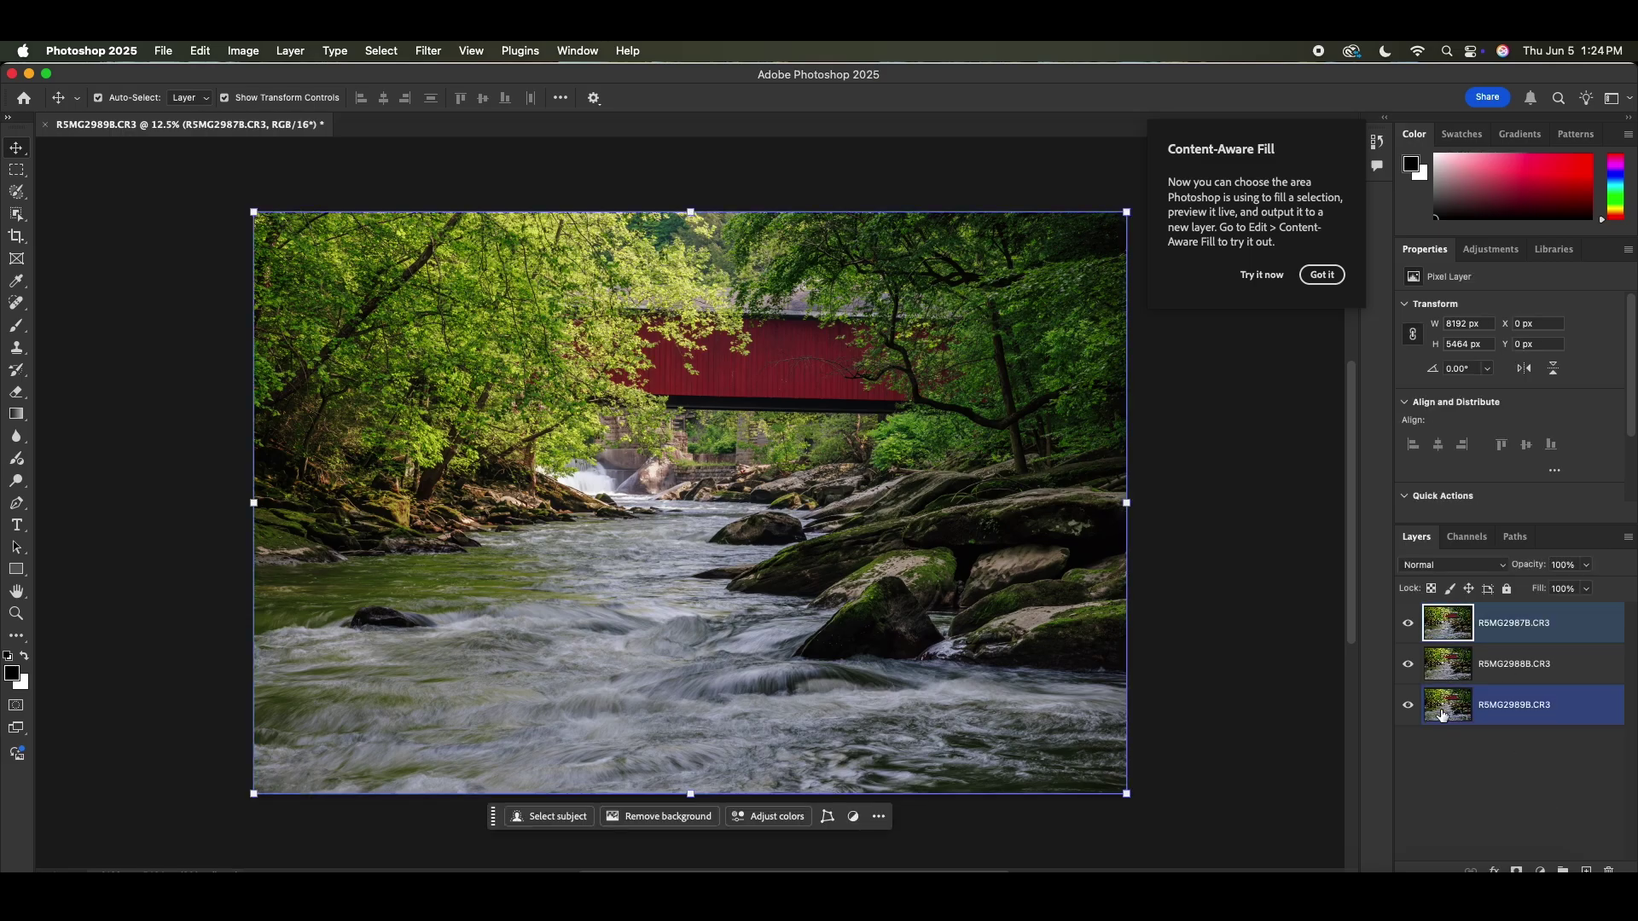
pyautogui.keyDown('shift'); pyautogui.click(1442, 716); pyautogui.keyUp('shift')
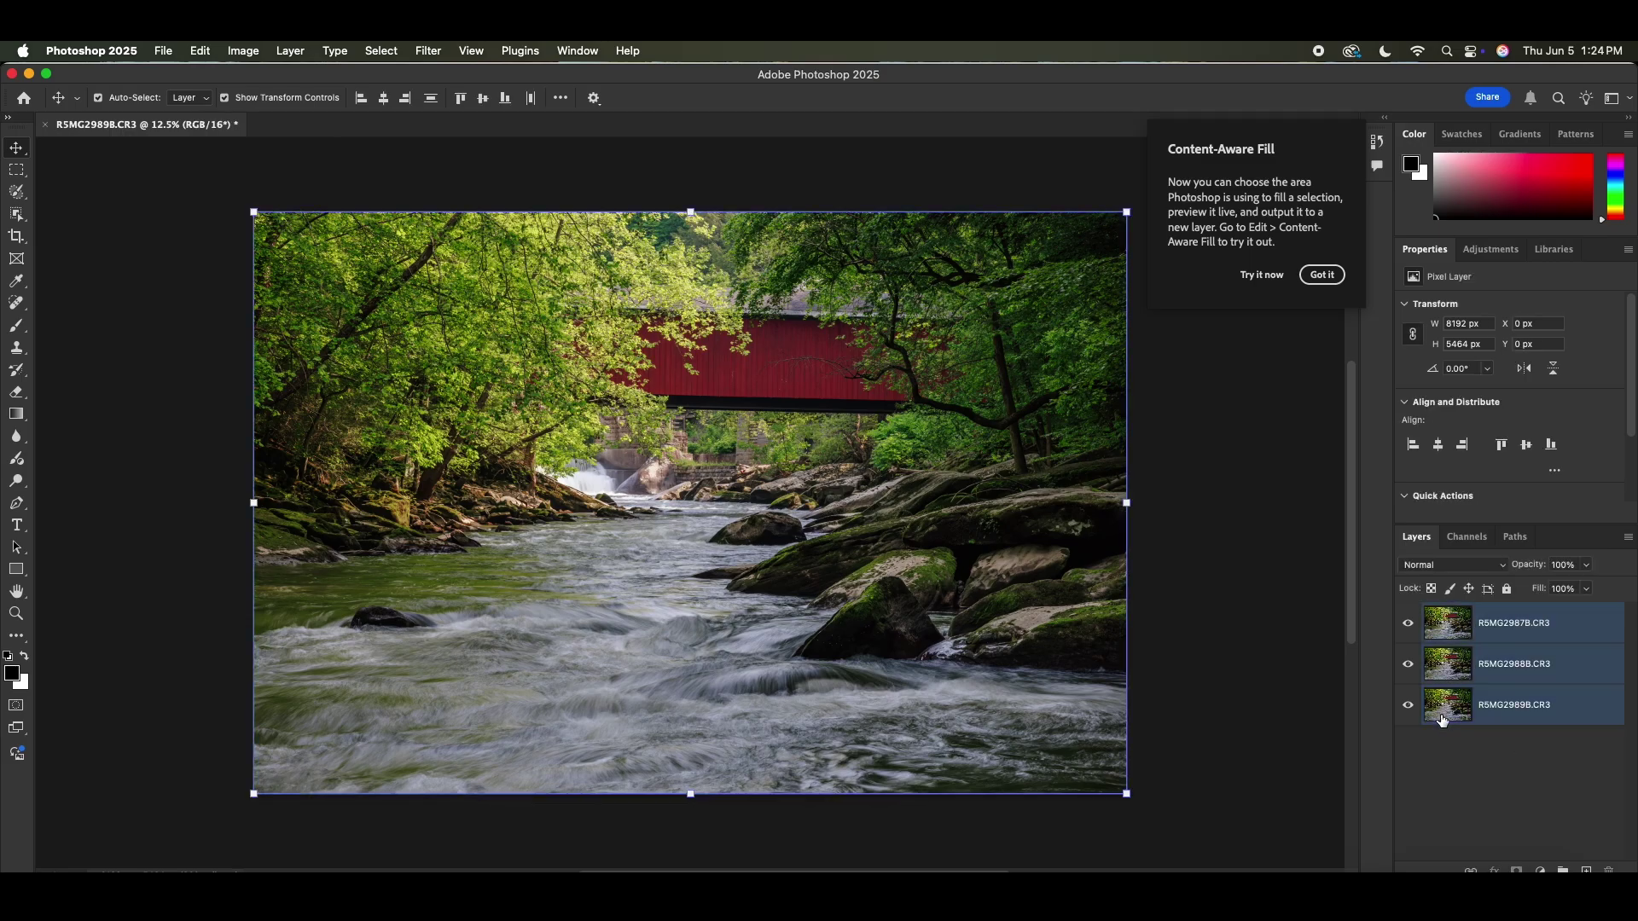
pyautogui.click(199, 51)
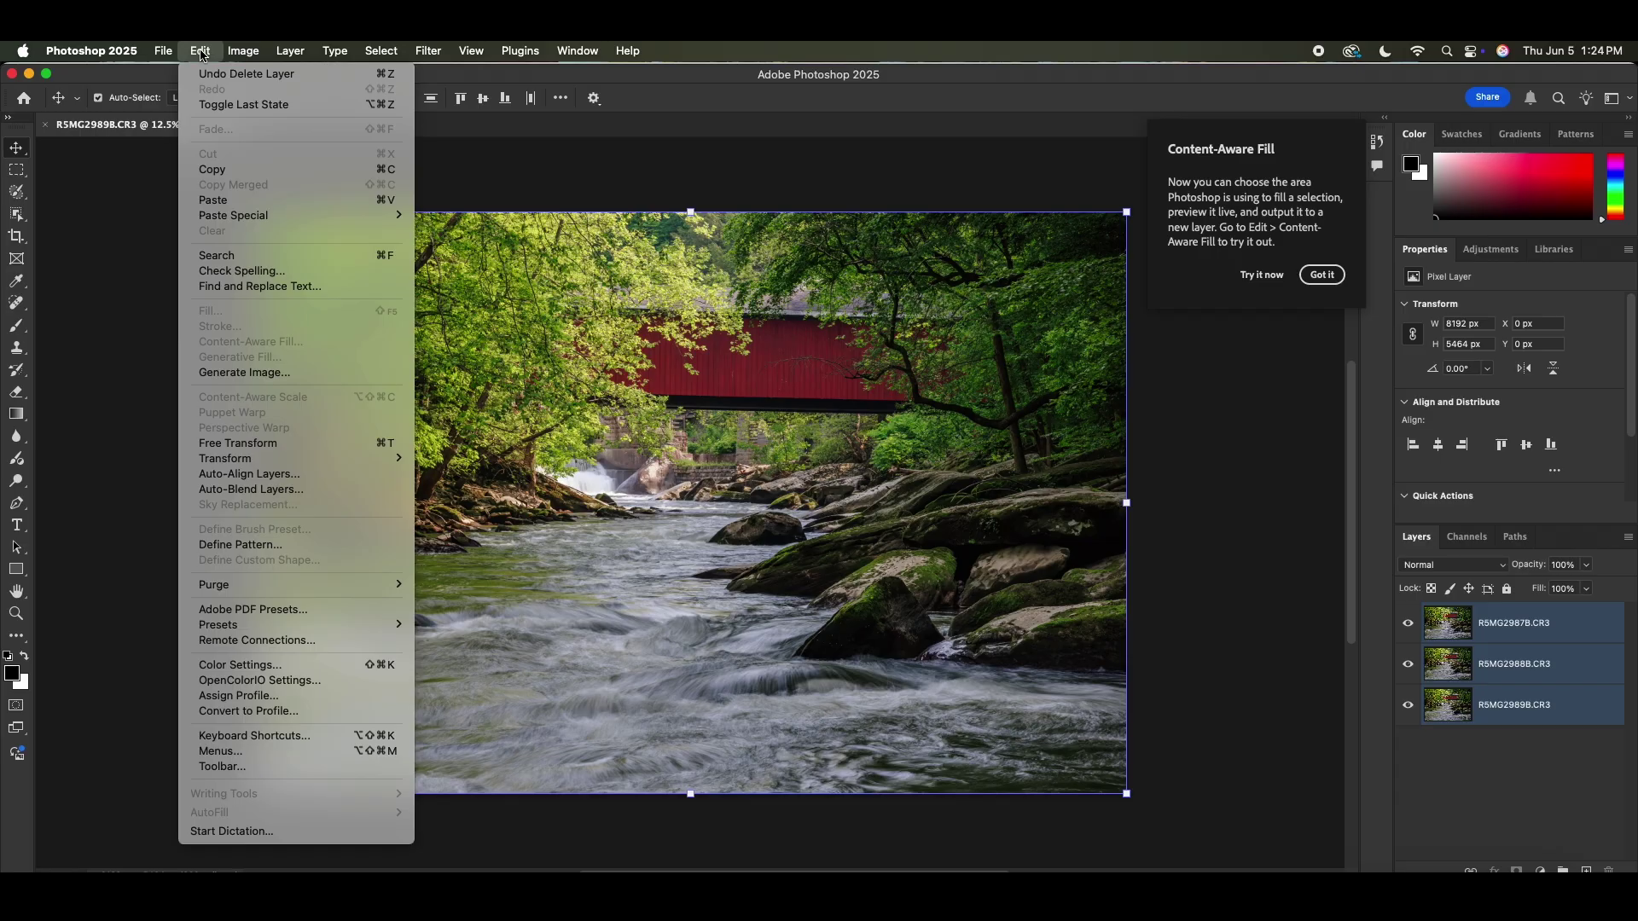
pyautogui.click(226, 476)
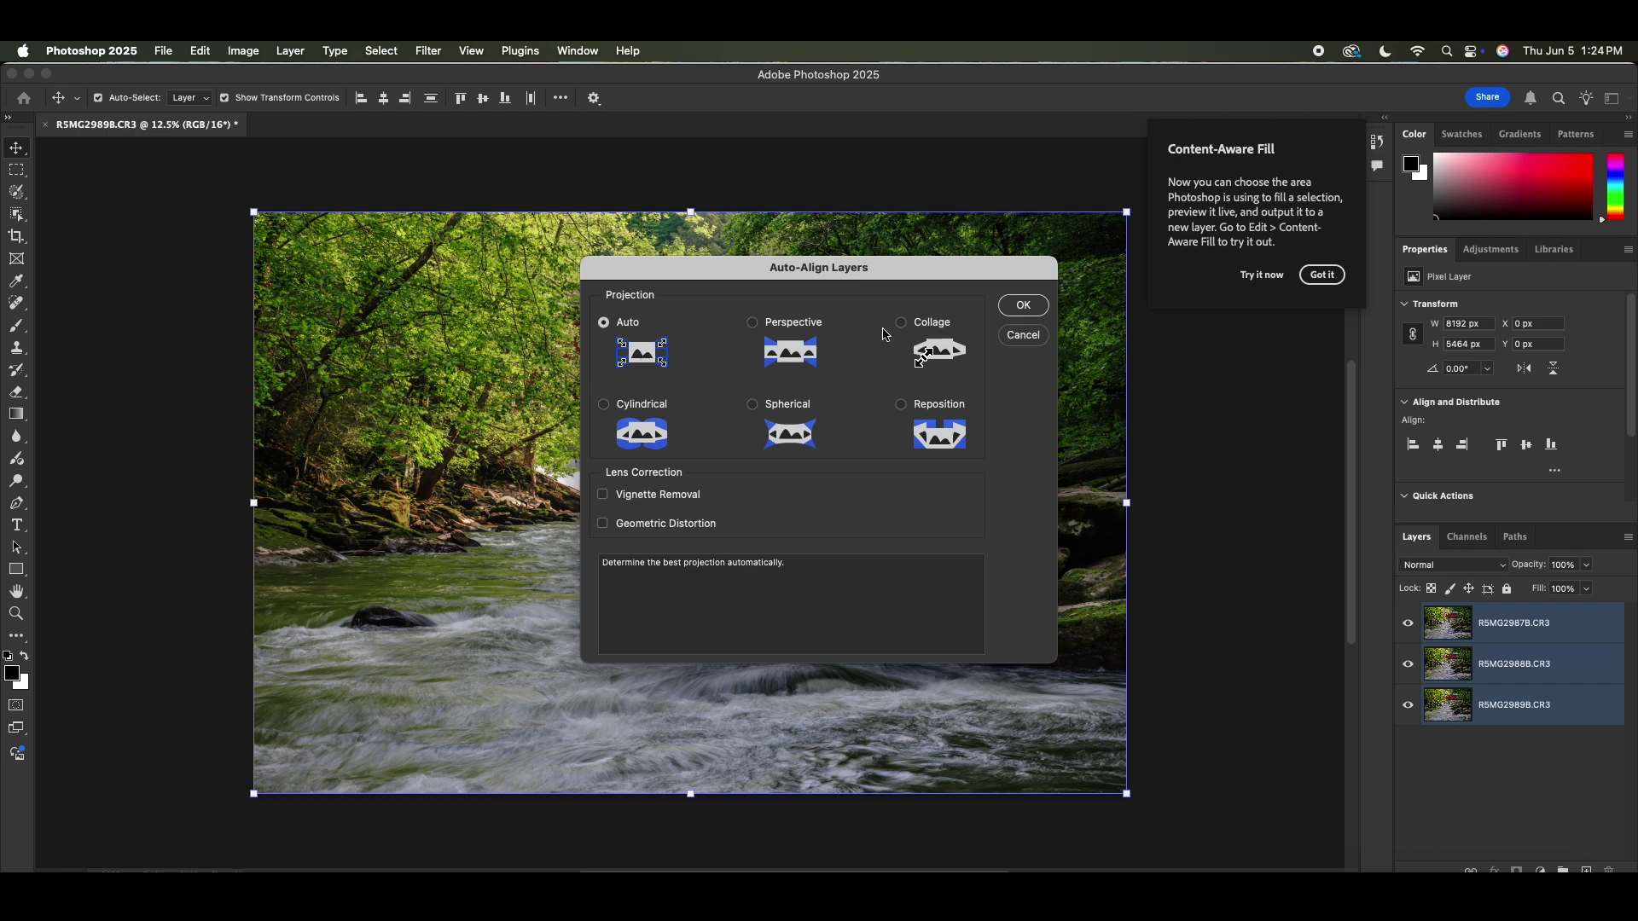
pyautogui.click(1024, 310)
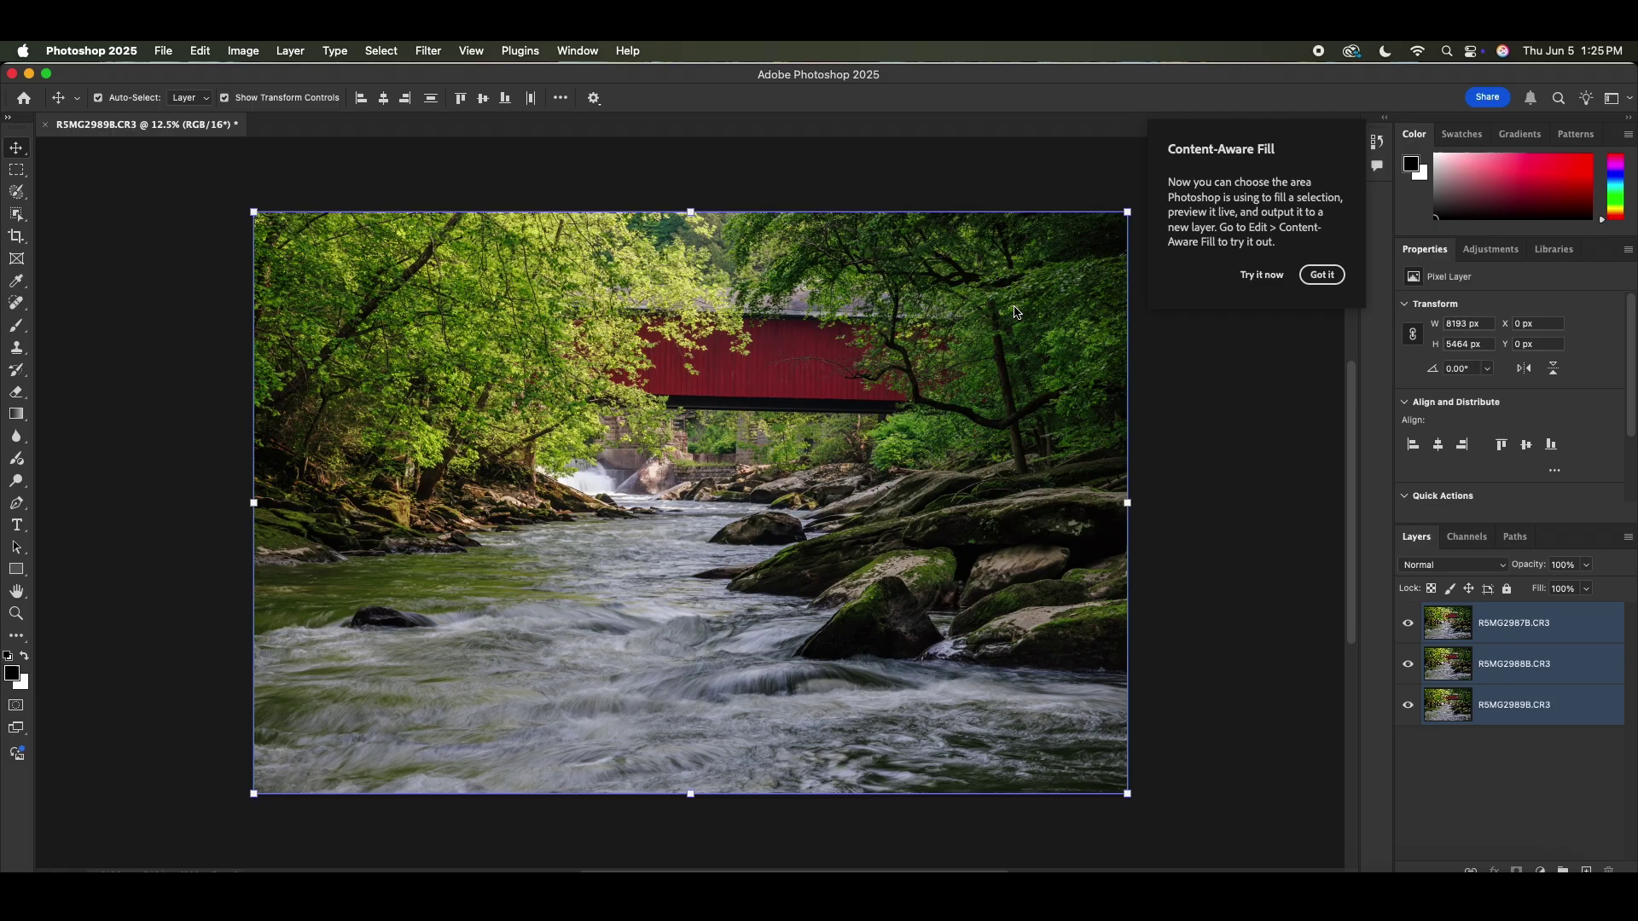
pyautogui.click(201, 52)
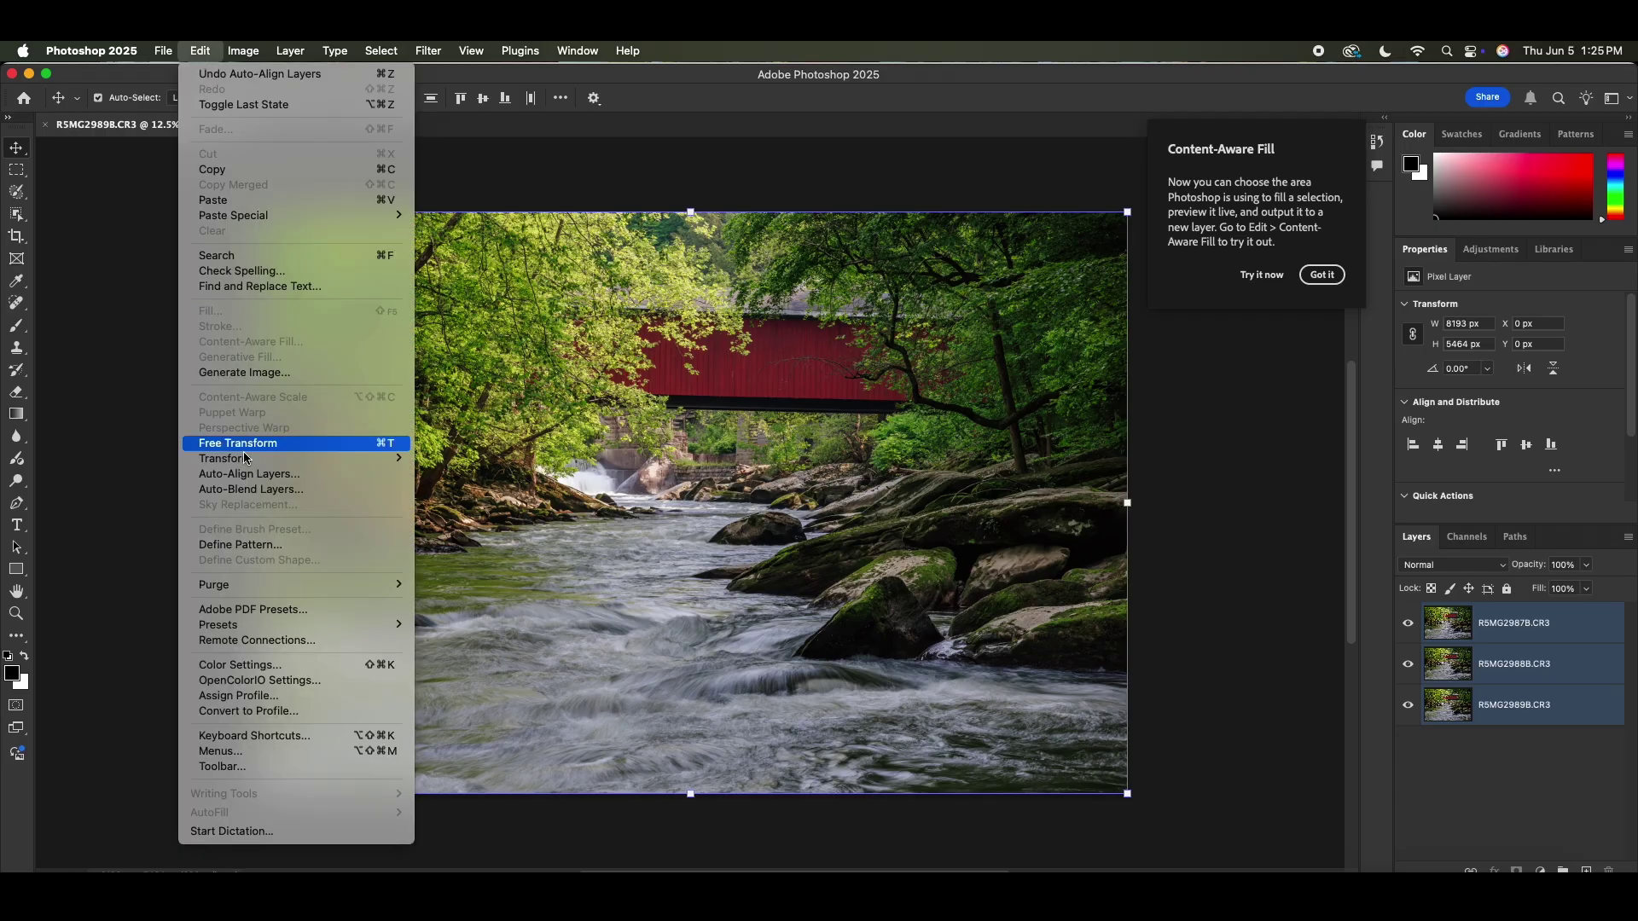
# - Auto-blend the layers using Stack Images with Seamless Tones and Content Aware Fill
pyautogui.click(253, 493)
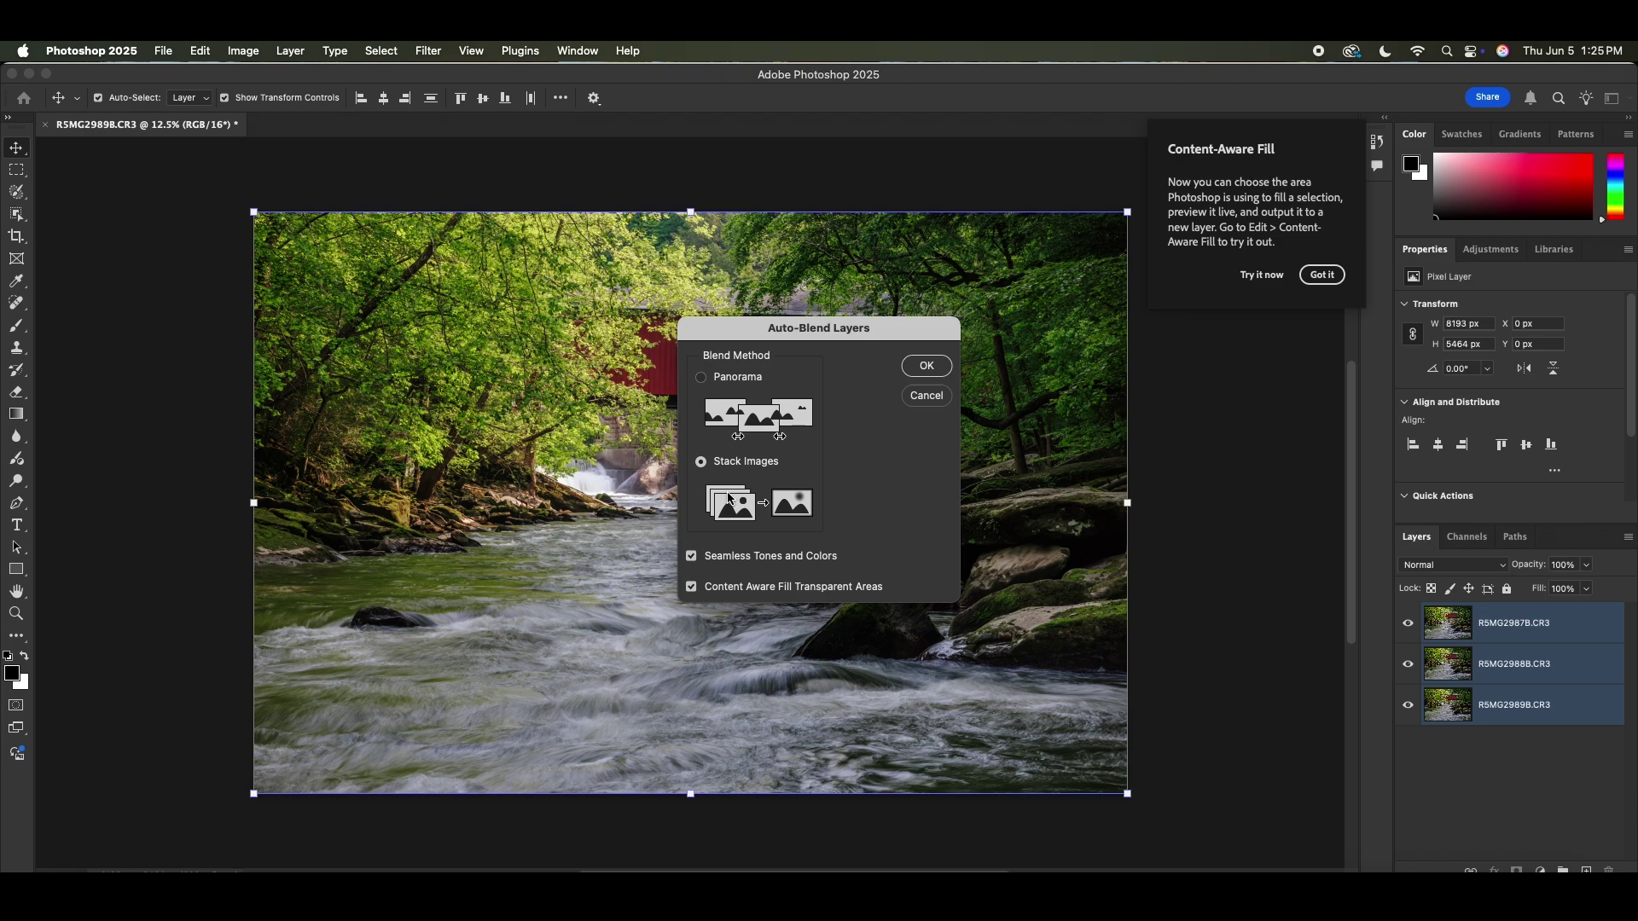
pyautogui.click(930, 369)
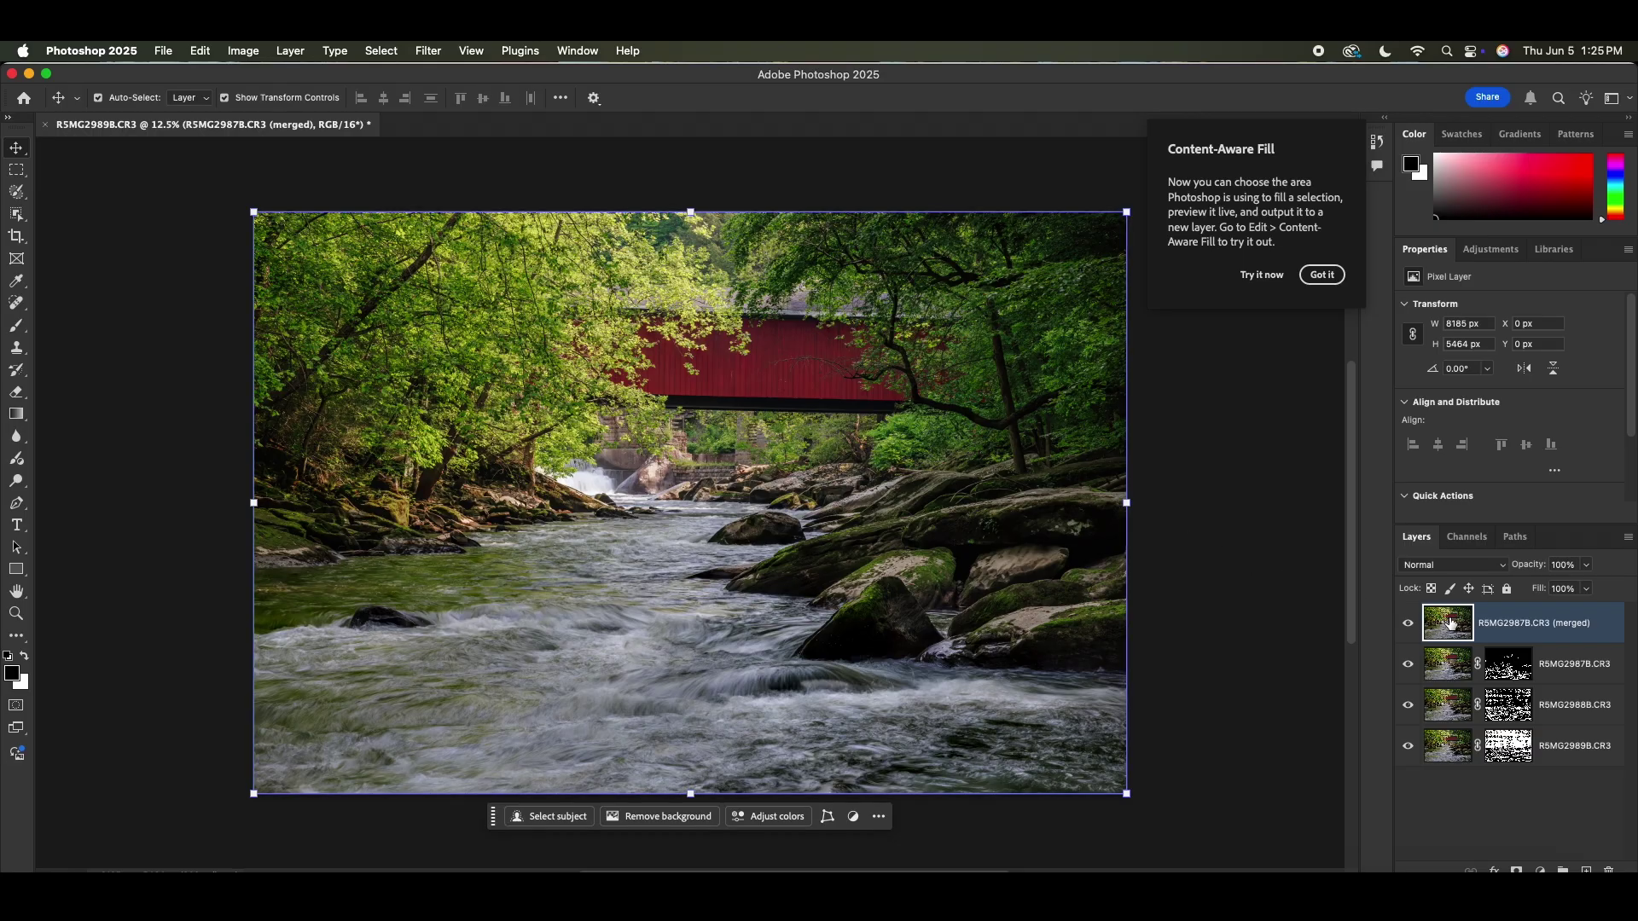
# - Hide the merged layer, then hide layers R5MG2988B.CR3 and R5MG2987B.CR3
pyautogui.click(1408, 628)
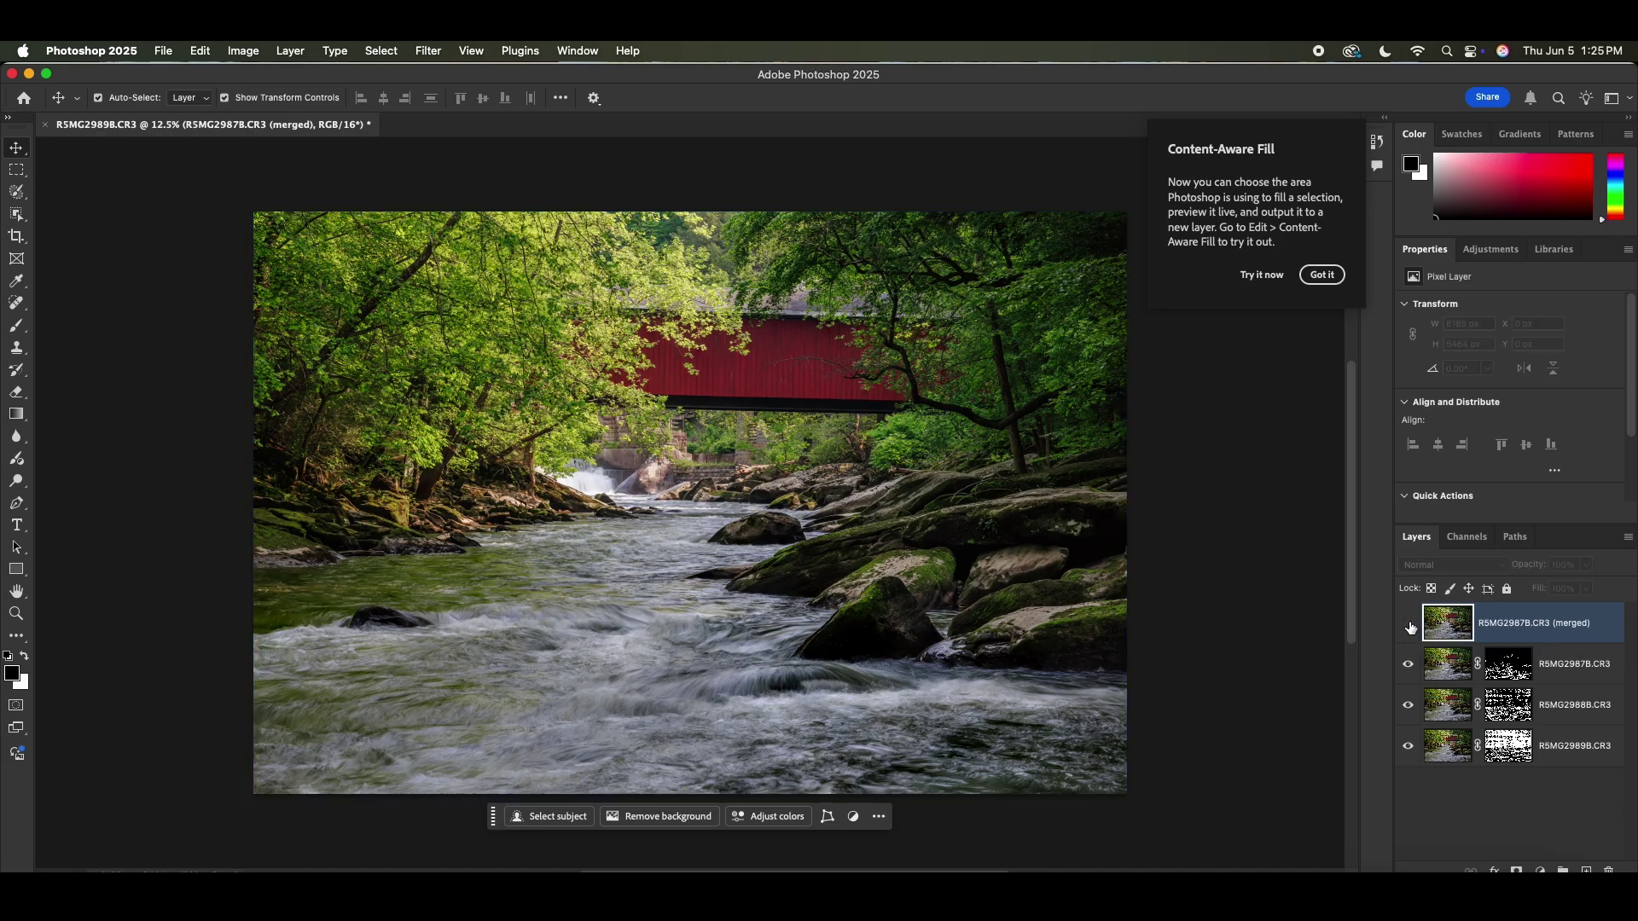
pyautogui.click(1470, 751)
pyautogui.click(1505, 673)
pyautogui.click(1508, 715)
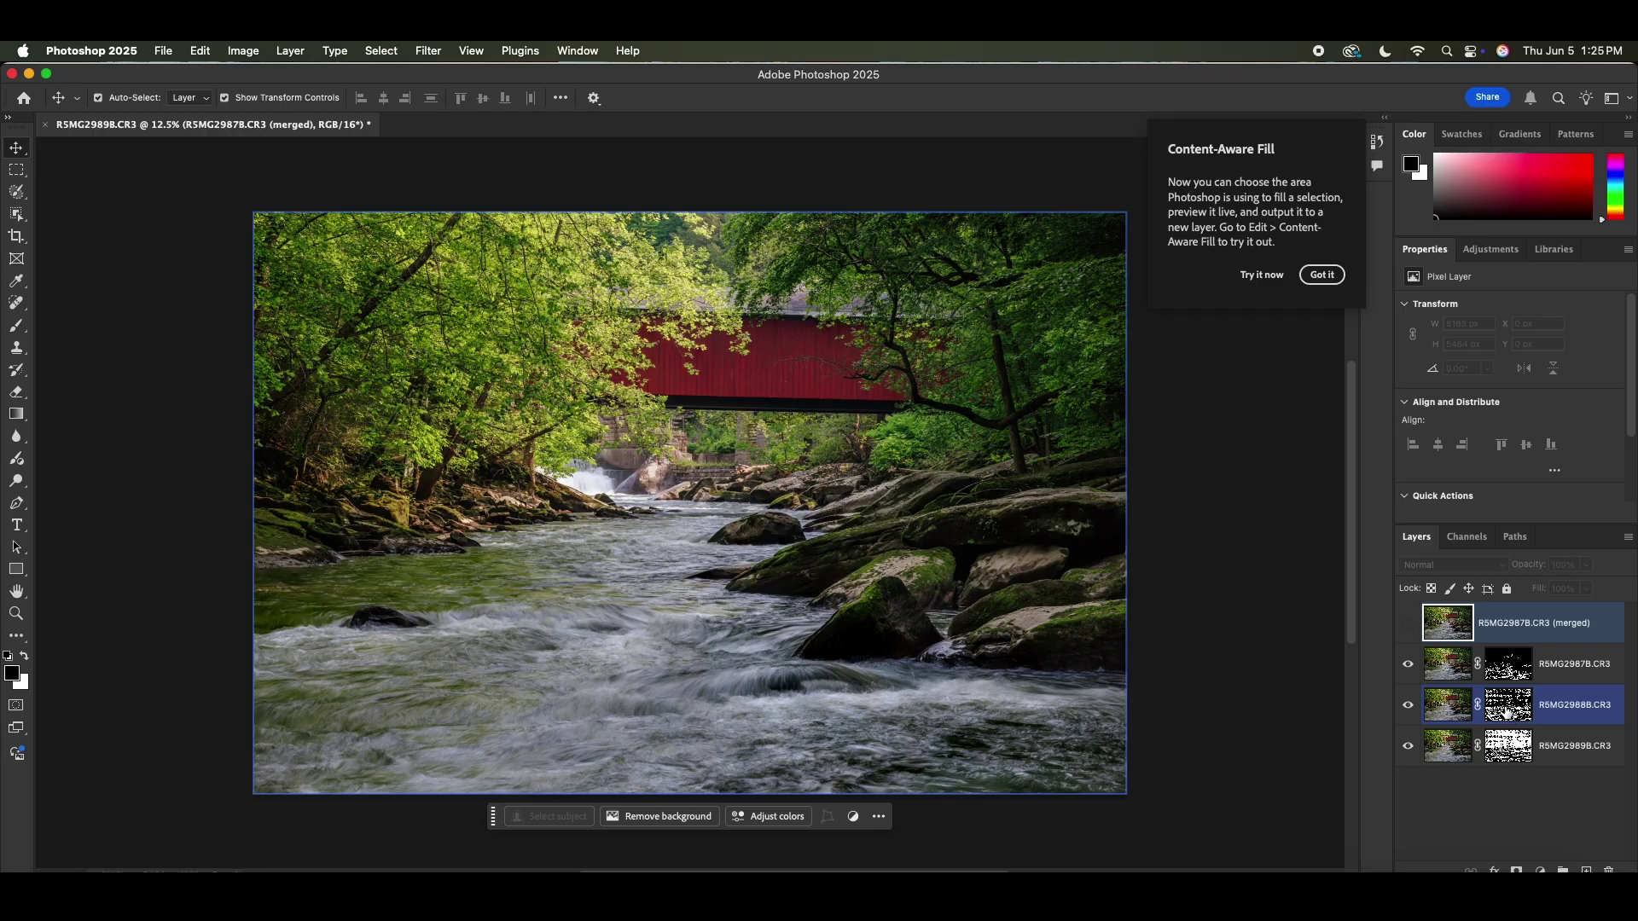
pyautogui.click(1512, 732)
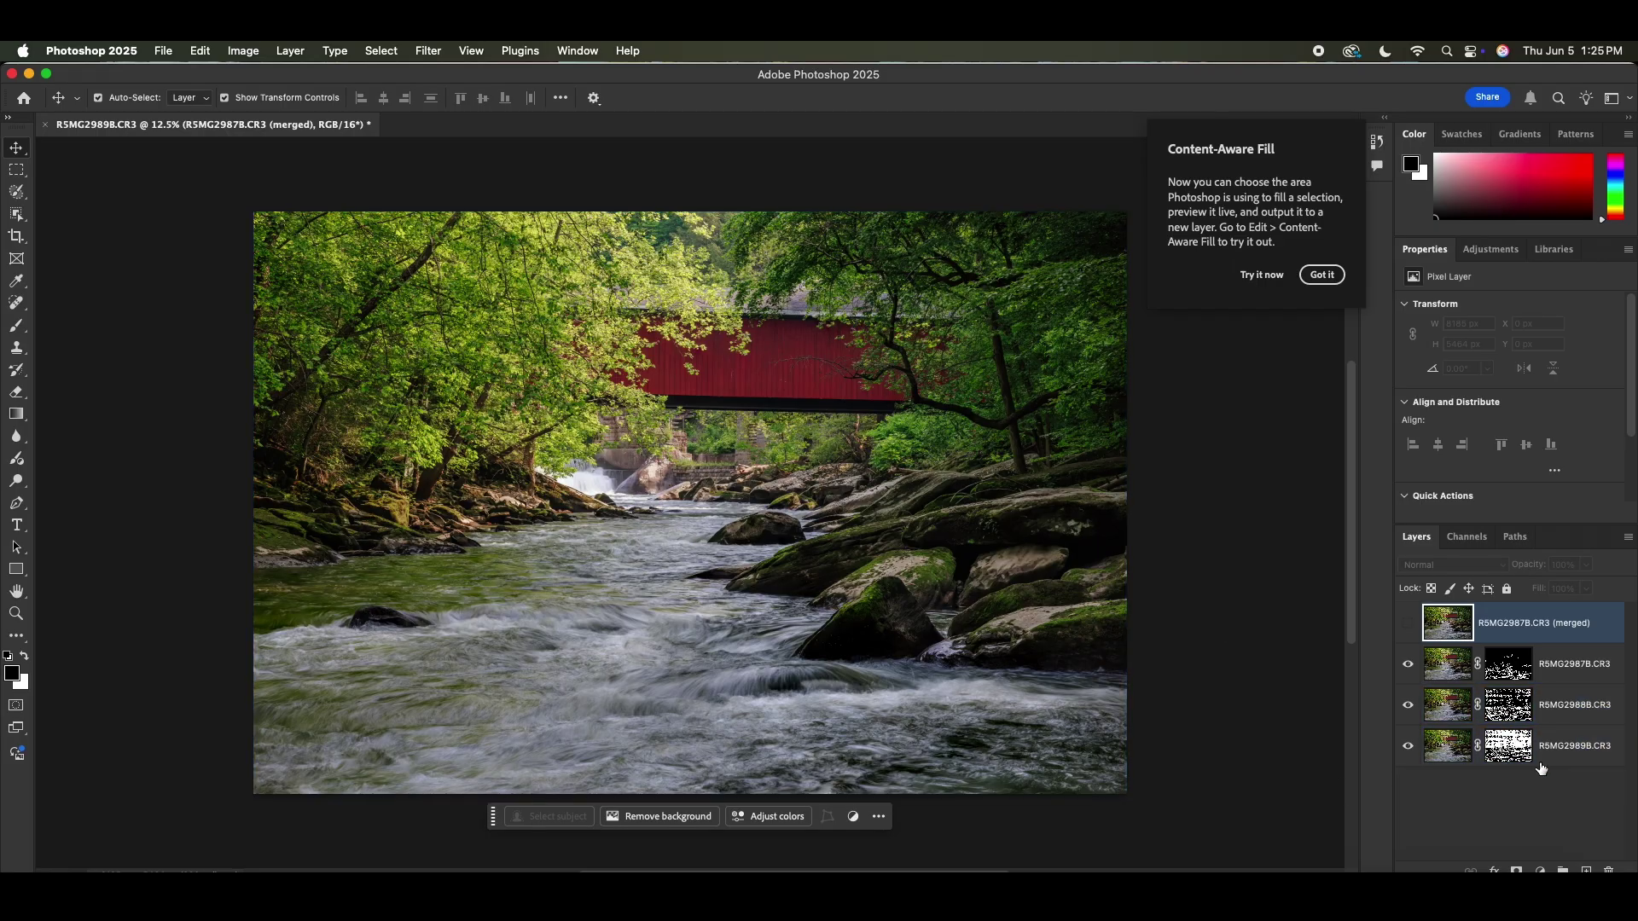
pyautogui.click(1408, 704)
pyautogui.click(1409, 664)
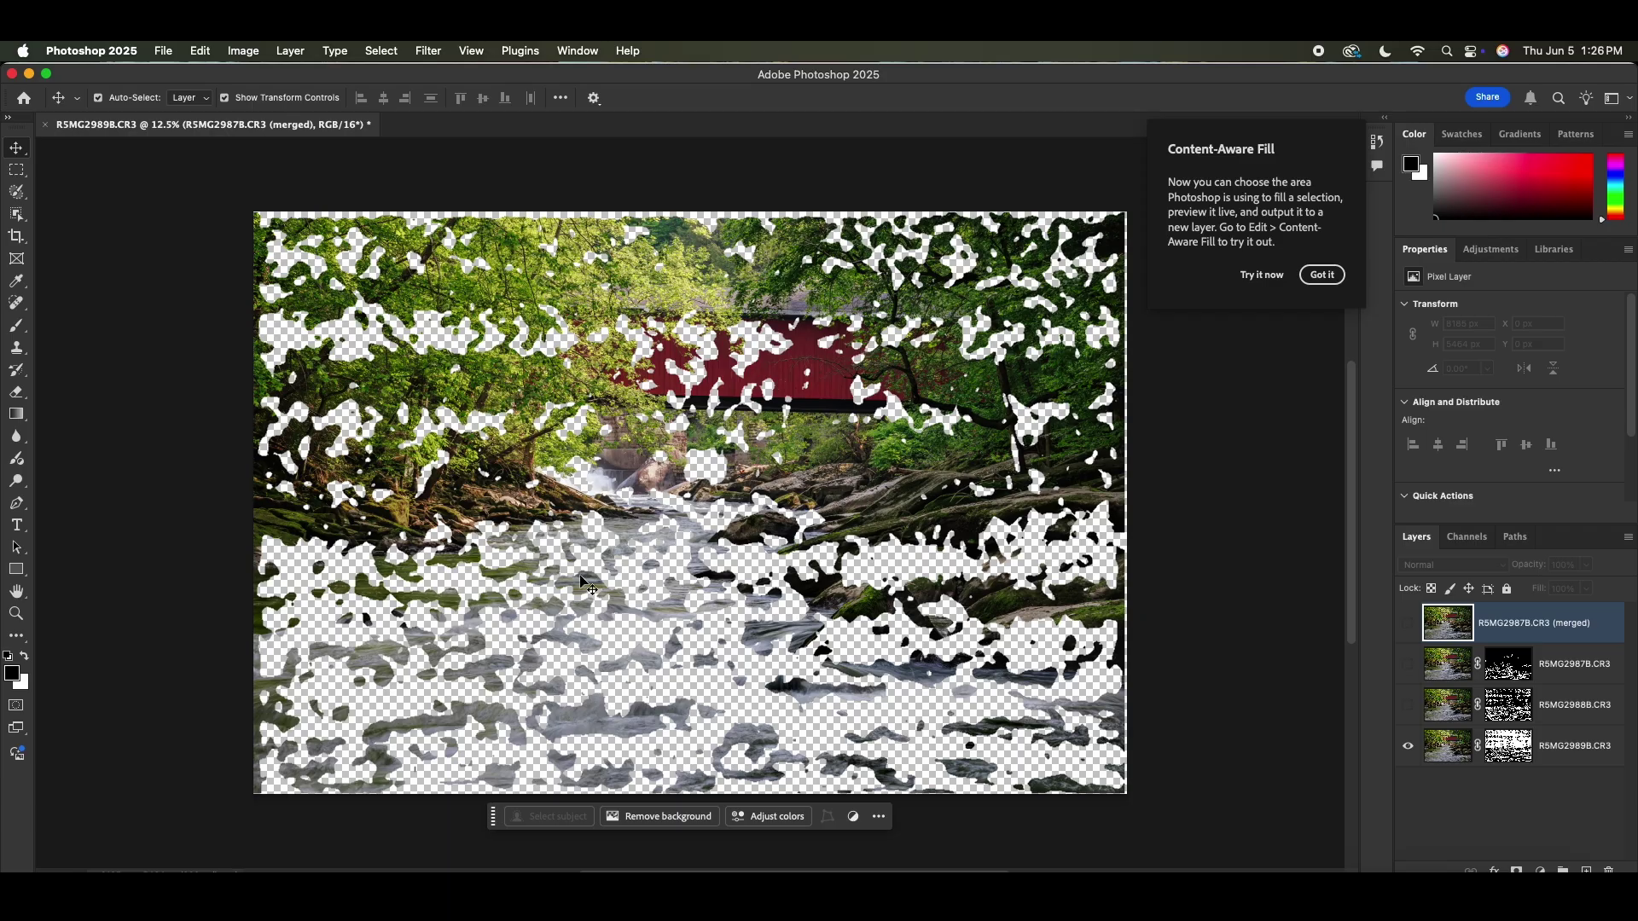
# - Inspect bottom layer R5MG2989B.CR3's masked area, then show R5MG2988B.CR3 again
pyautogui.click(632, 623)
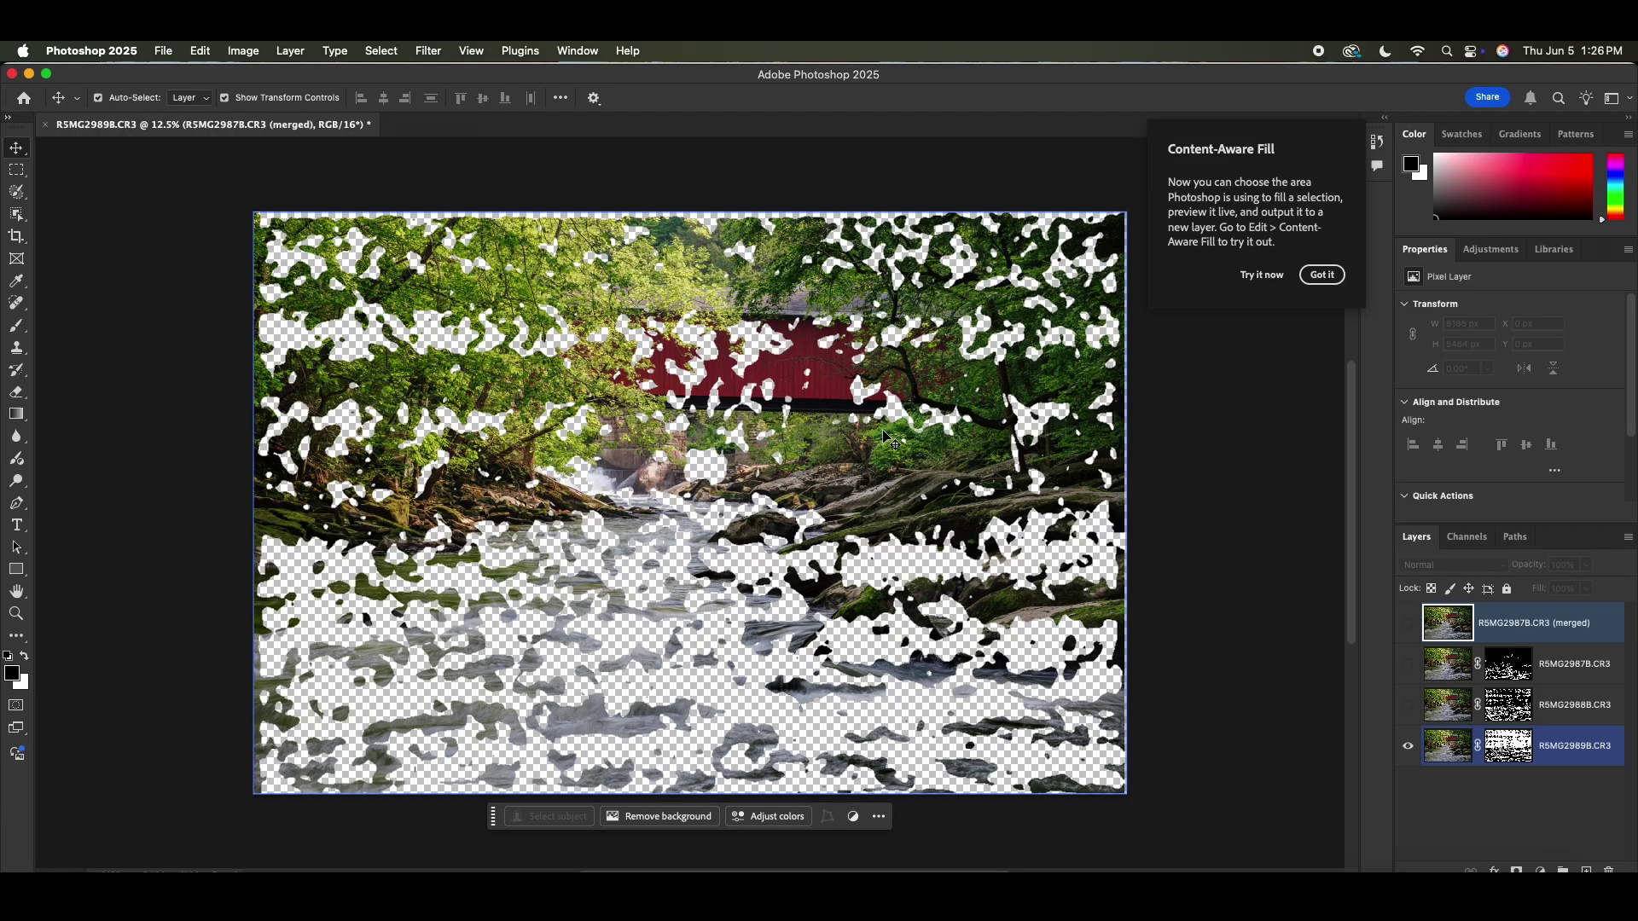
pyautogui.click(768, 362)
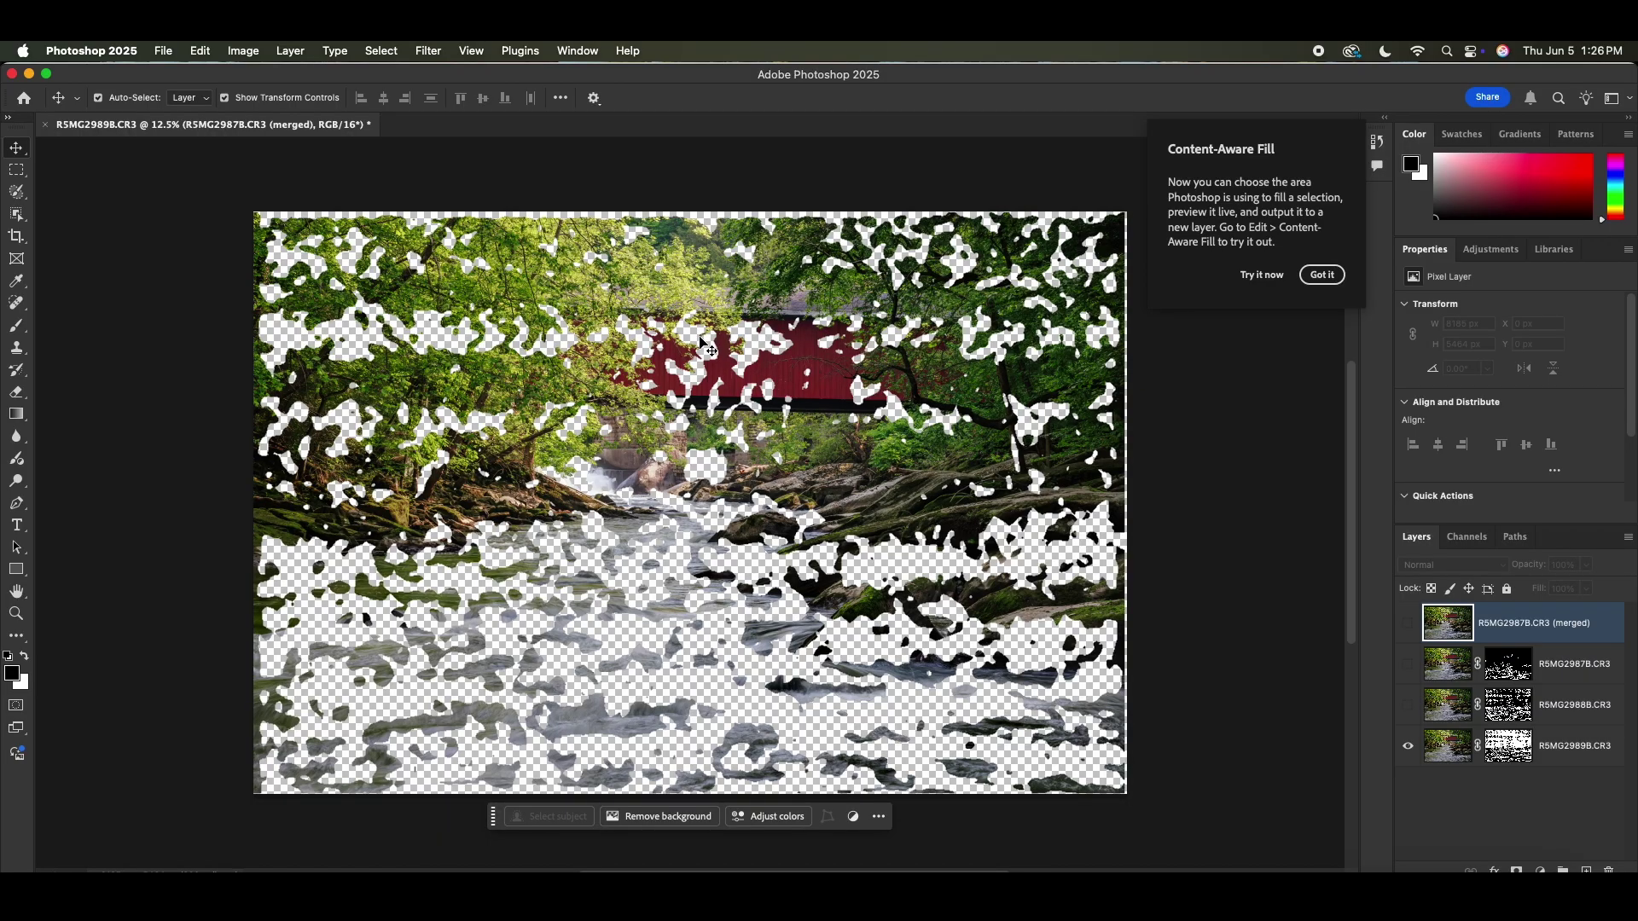
pyautogui.keyDown('super'); pyautogui.click(1459, 747); pyautogui.keyUp('super')
pyautogui.keyDown('super'); pyautogui.click(1458, 748); pyautogui.keyUp('super')
pyautogui.keyDown('super'); pyautogui.click(1459, 749); pyautogui.keyUp('super')
pyautogui.keyDown('super'); pyautogui.click(1458, 749); pyautogui.keyUp('super')
pyautogui.keyDown('super'); pyautogui.click(1458, 749); pyautogui.keyUp('super')
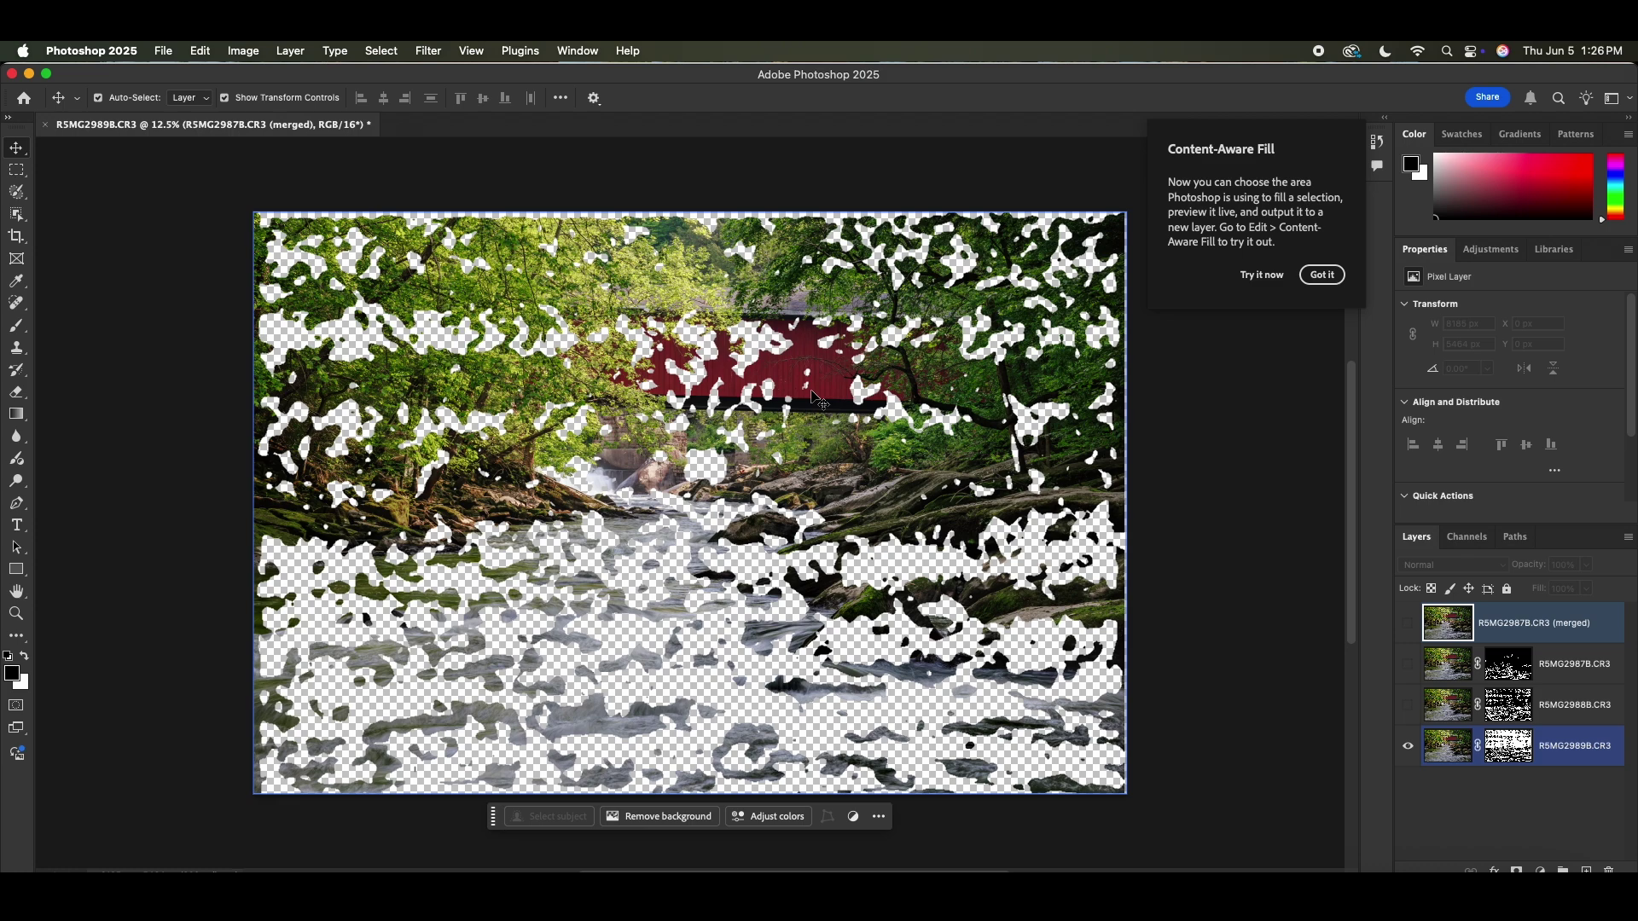
pyautogui.click(1407, 706)
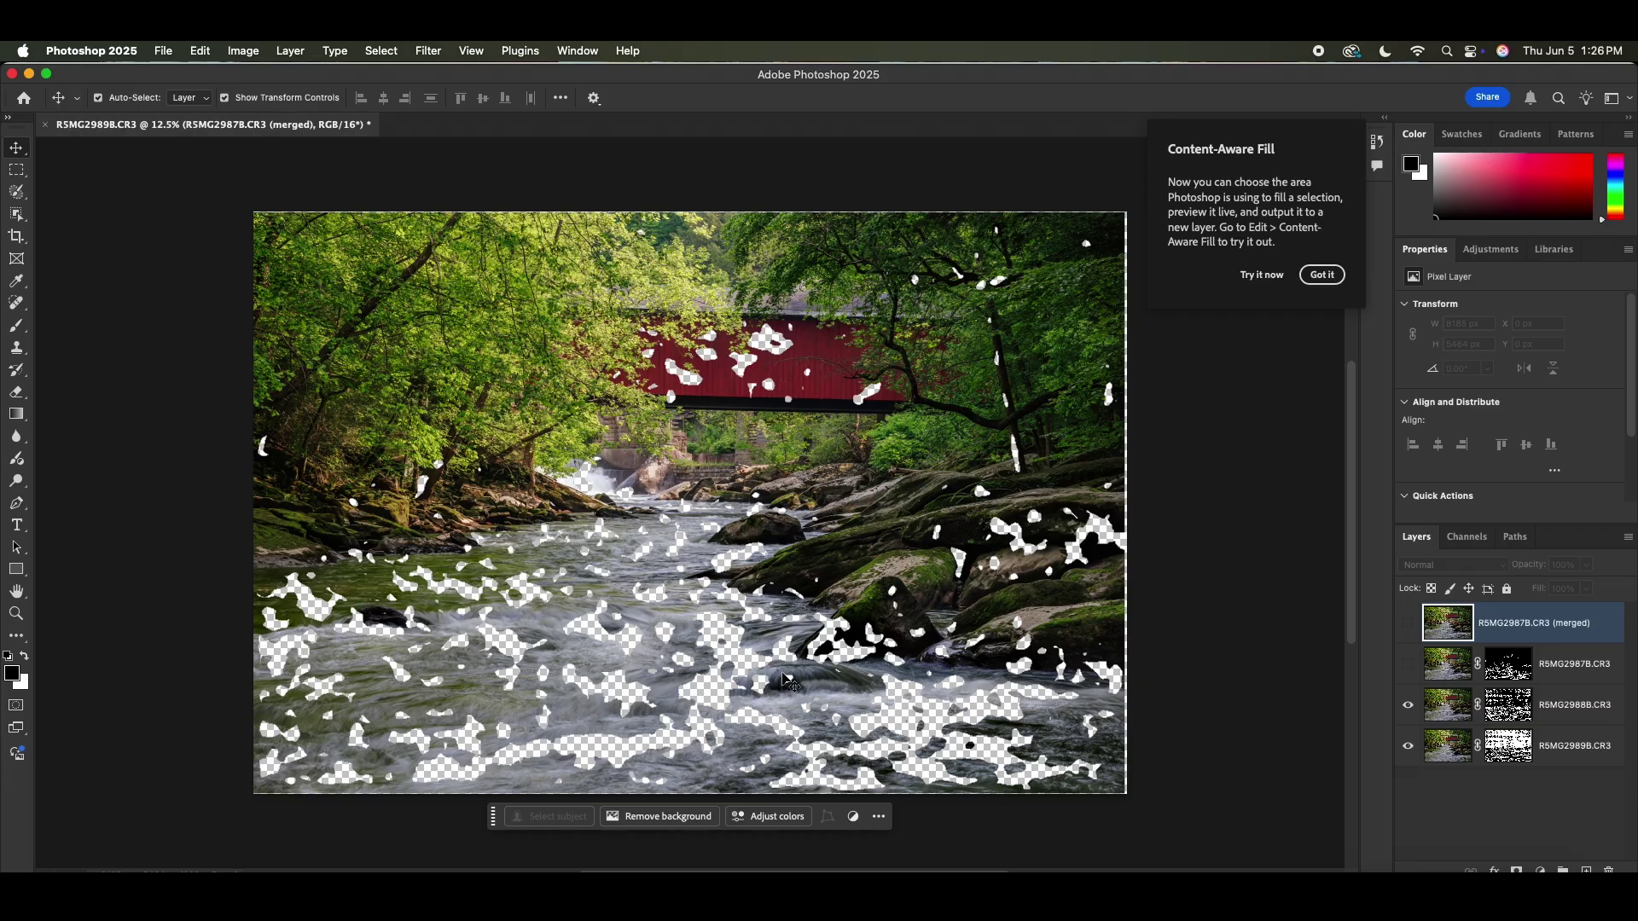
# - Show layer R5MG2987B.CR3 again and zoom to 33.3%, panning over the waterfall and rocks for sharpness
pyautogui.click(1406, 666)
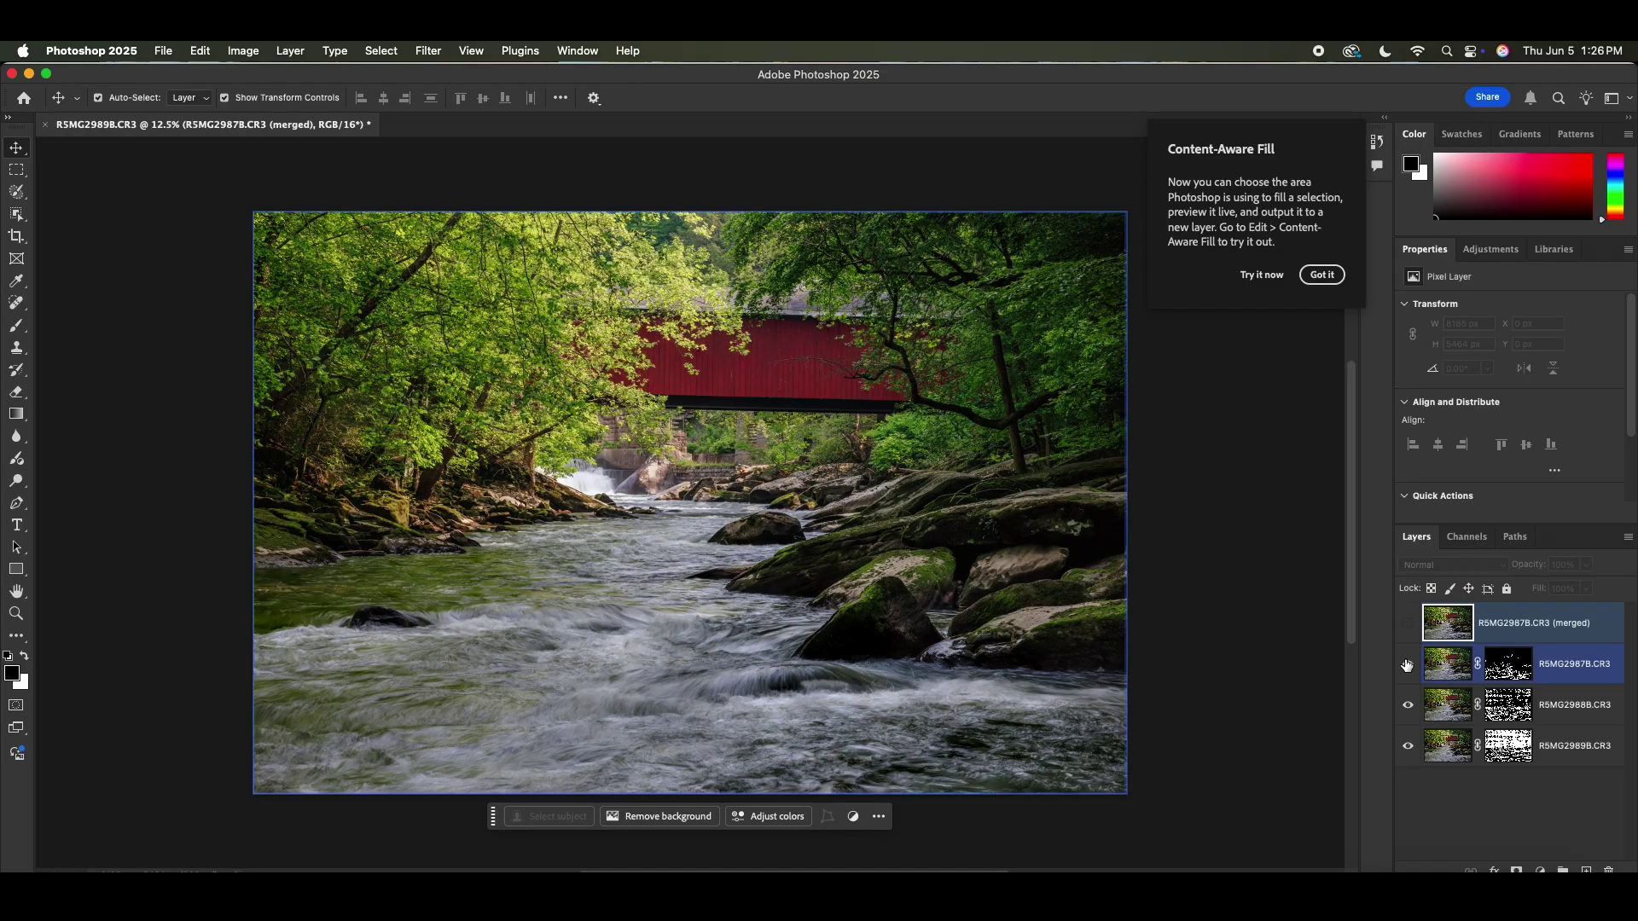
pyautogui.click(836, 606)
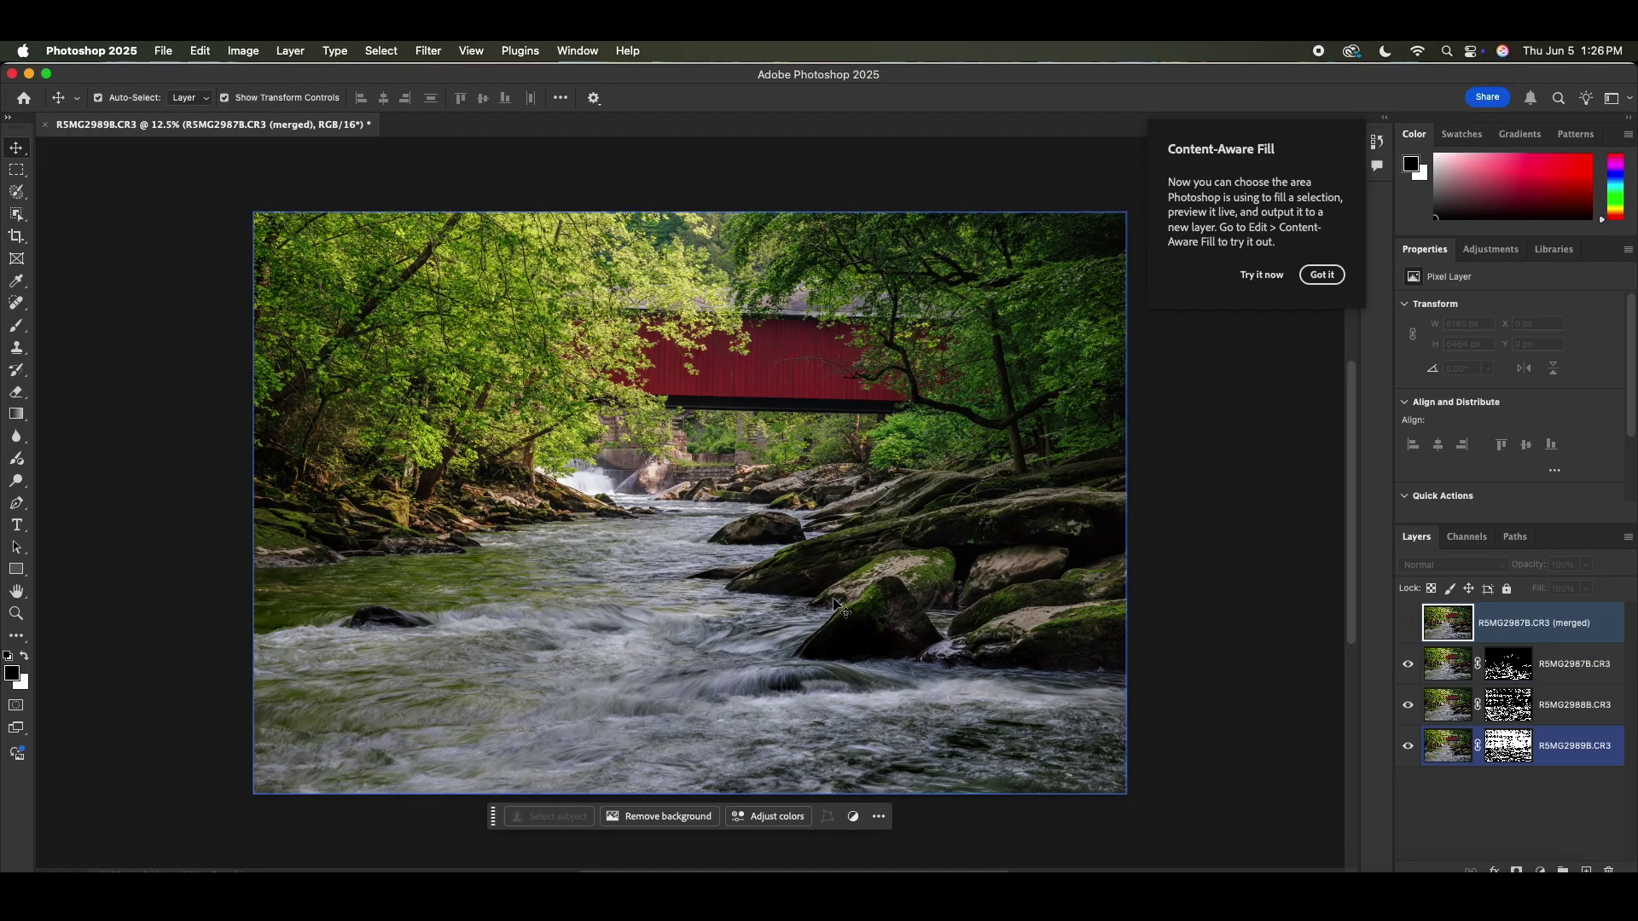
pyautogui.click(836, 606)
pyautogui.press('super+equal')
pyautogui.press('super+equal')
pyautogui.press('super+equal')
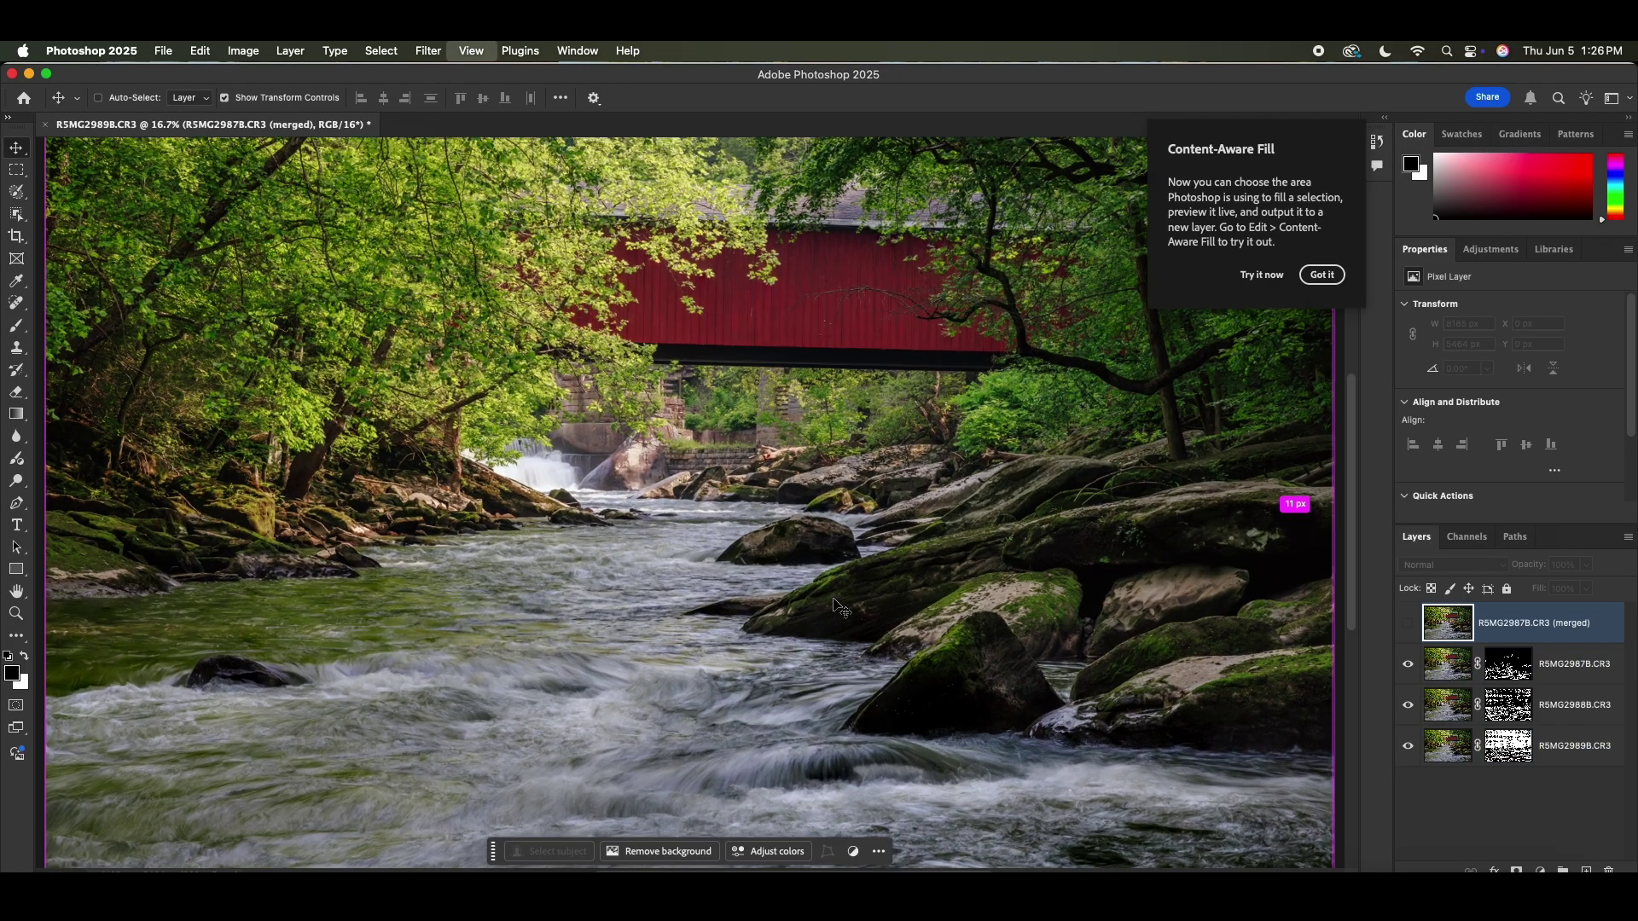
pyautogui.keyDown('shift'); pyautogui.click(821, 504); pyautogui.keyUp('shift')
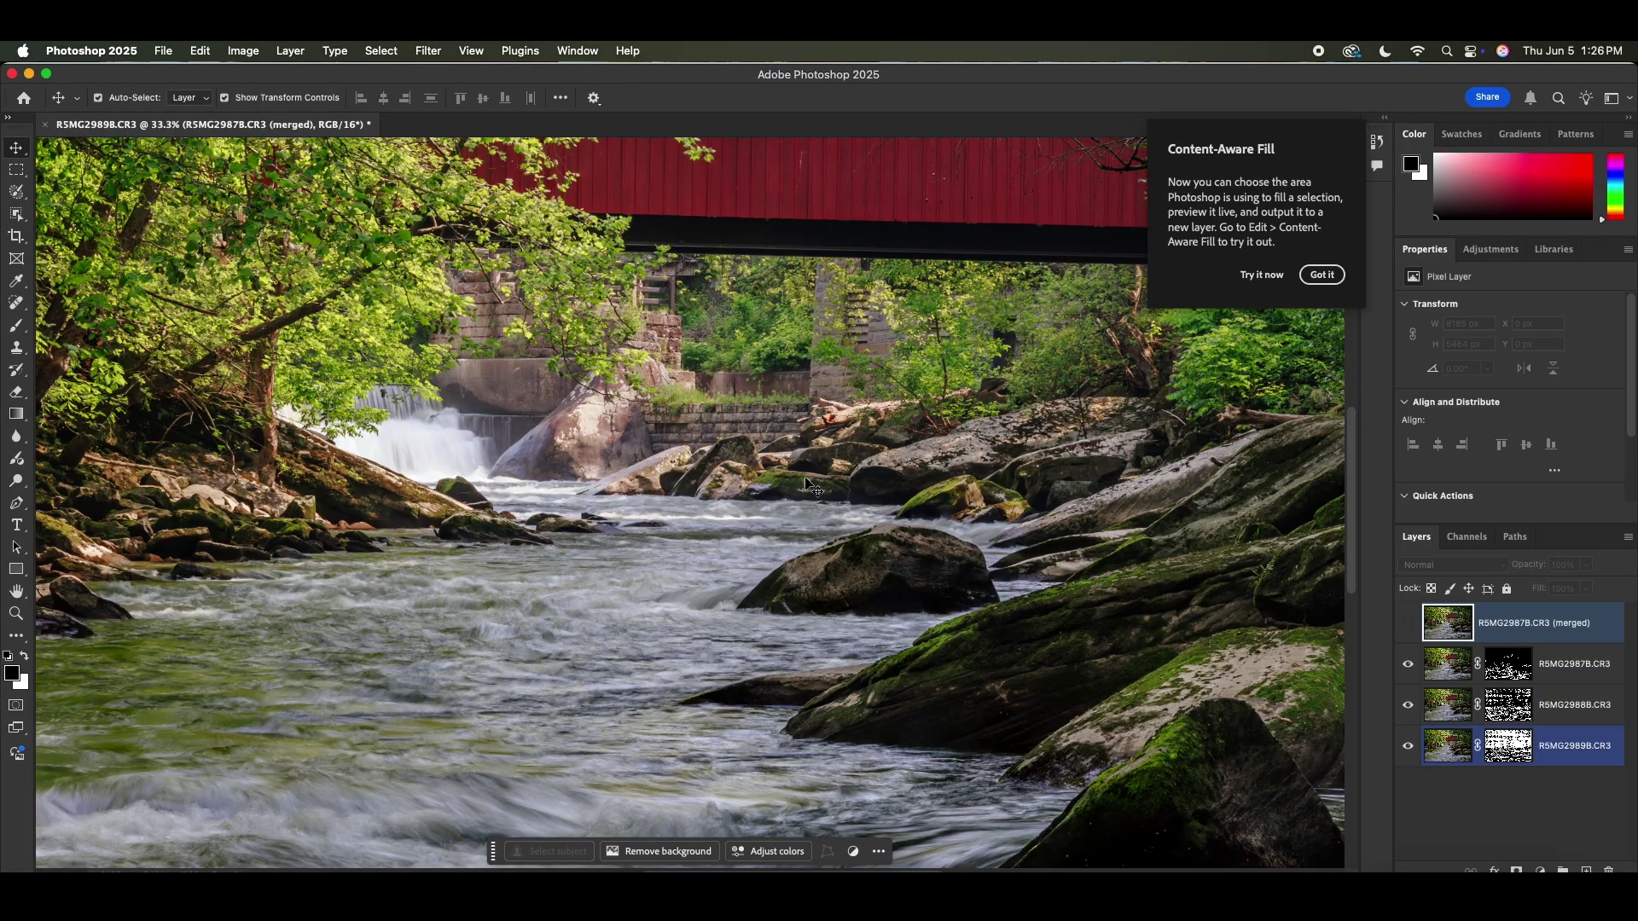
pyautogui.moveTo(793, 450); pyautogui.dragTo(648, 286)
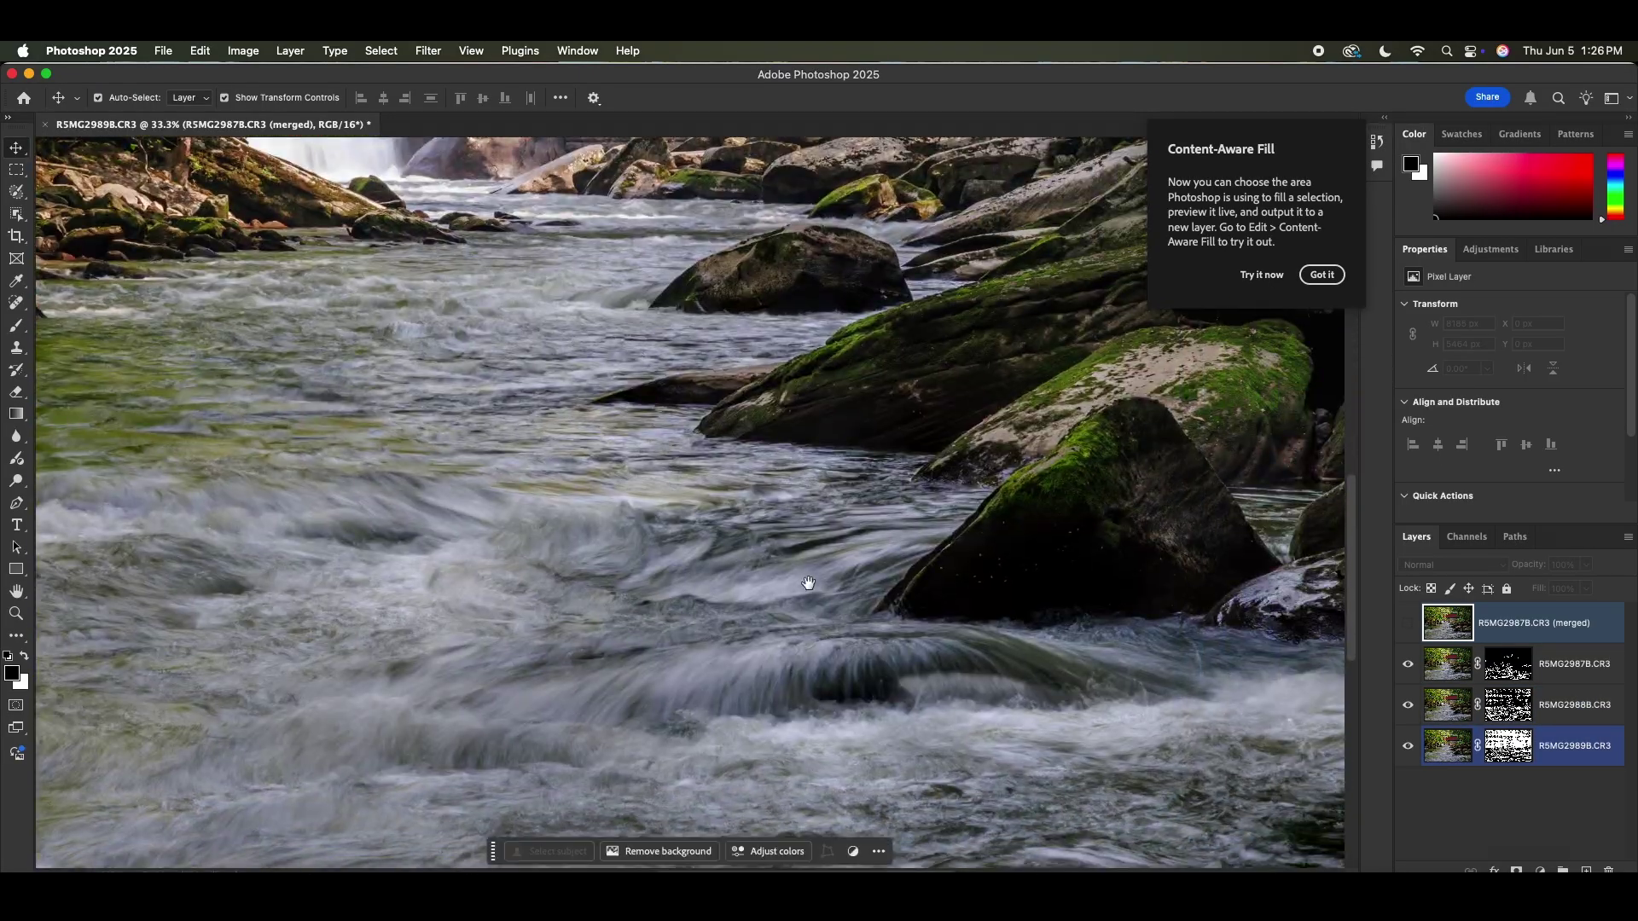
pyautogui.moveTo(807, 581); pyautogui.dragTo(746, 576)
pyautogui.scroll(10, 747, 576)
pyautogui.hscroll(-5, 747, 576)
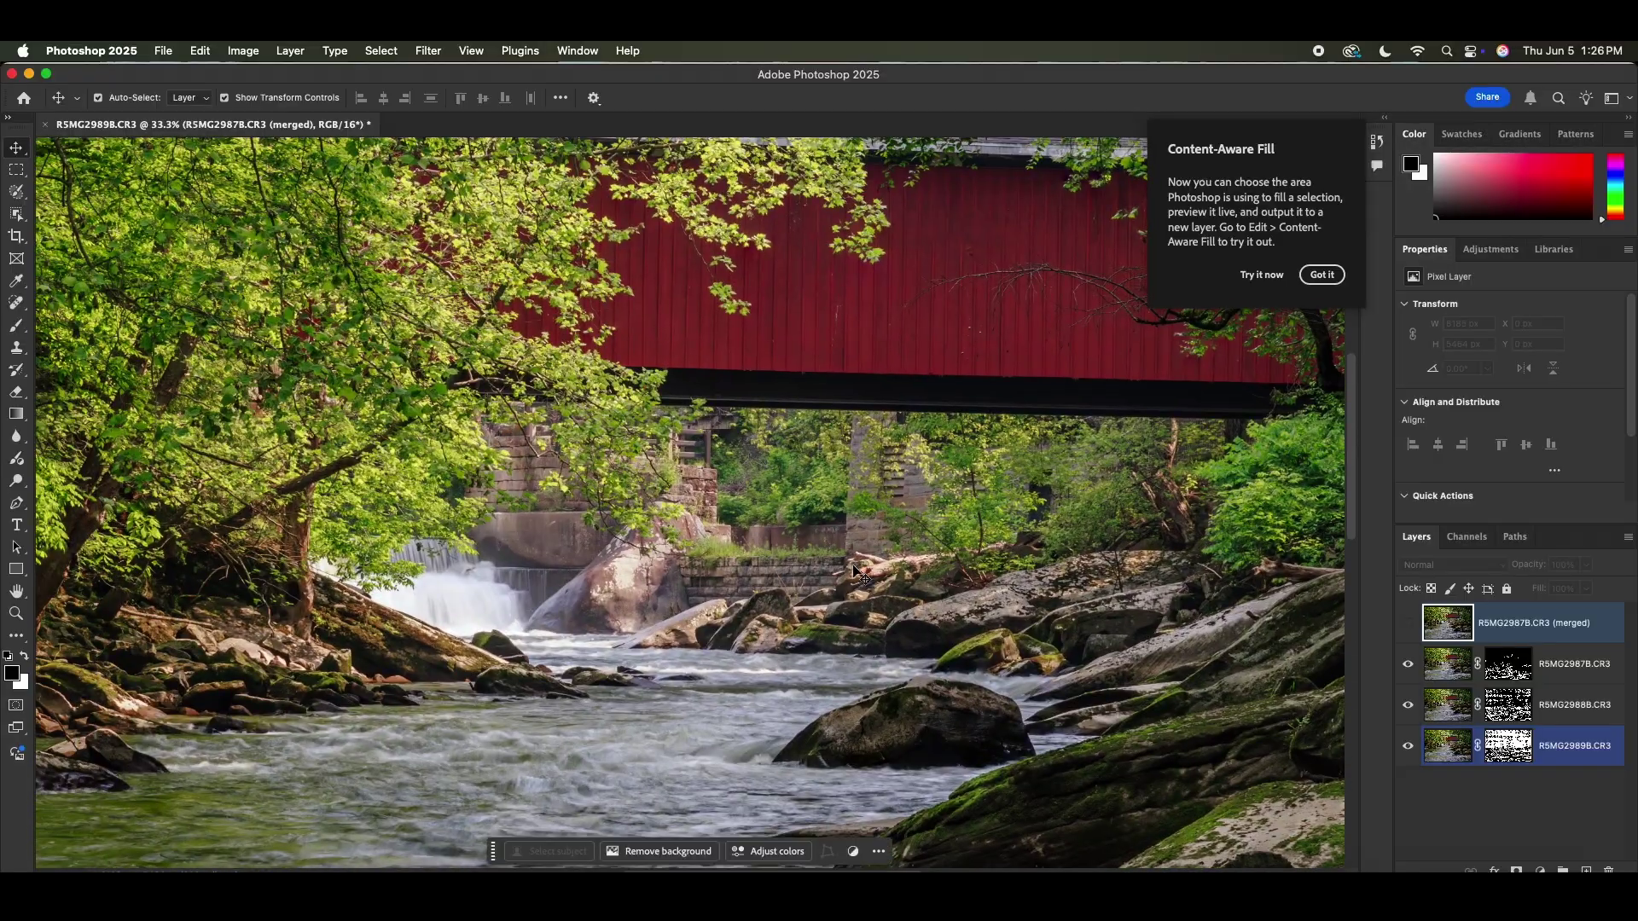
# - Close the stacked document, saving it as R5MG2987B-Edit.tif
pyautogui.click(849, 560)
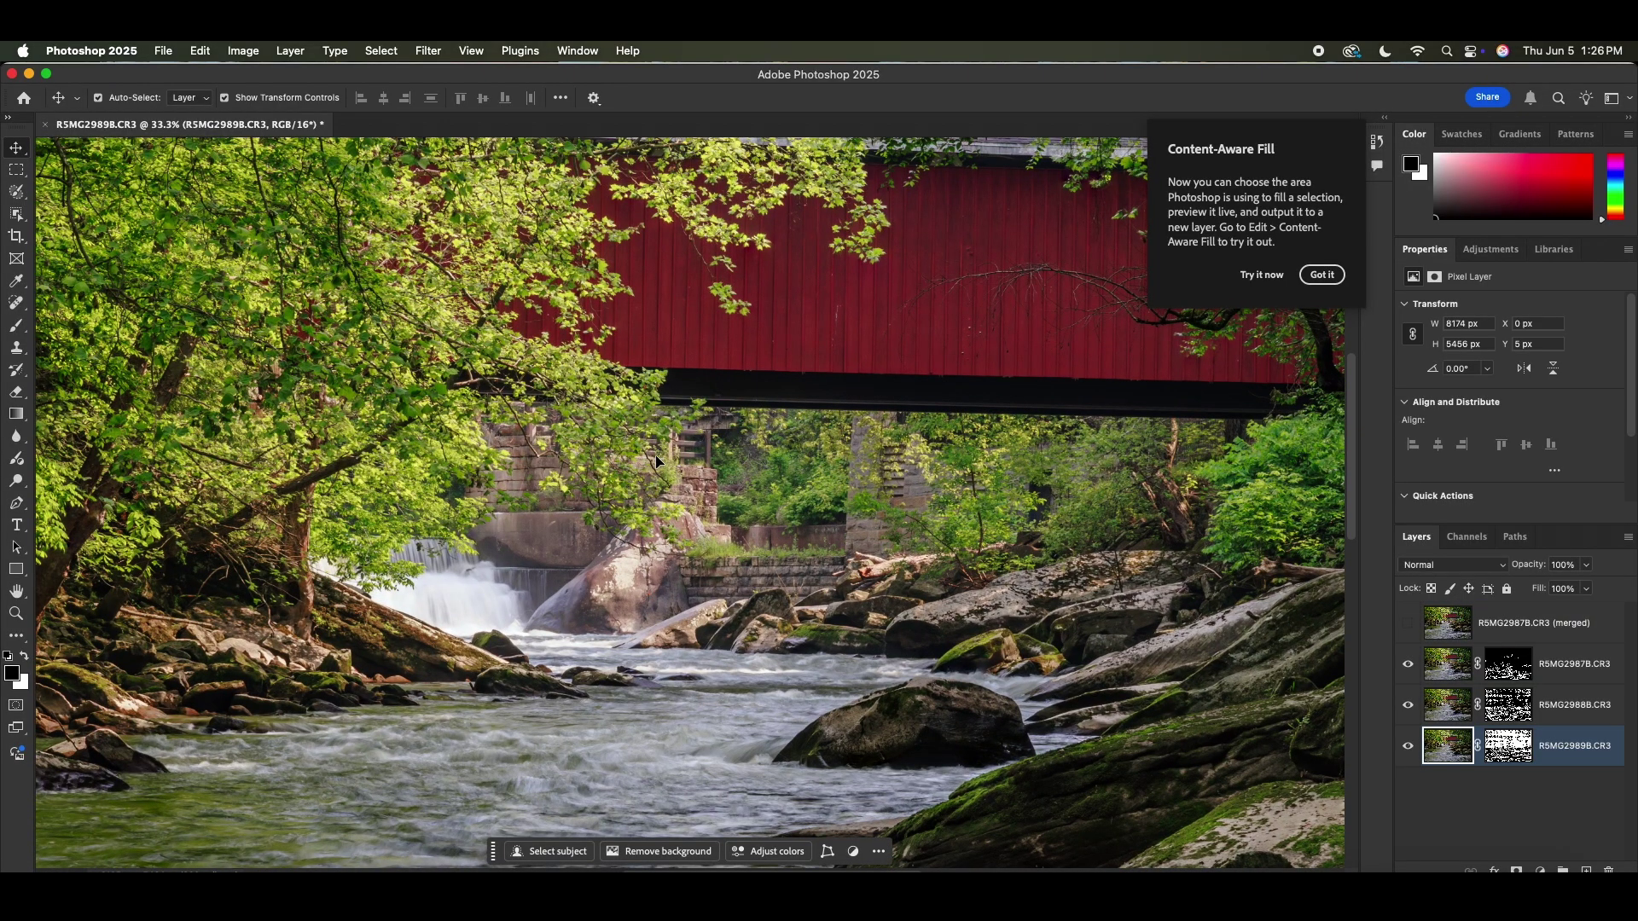
pyautogui.click(45, 125)
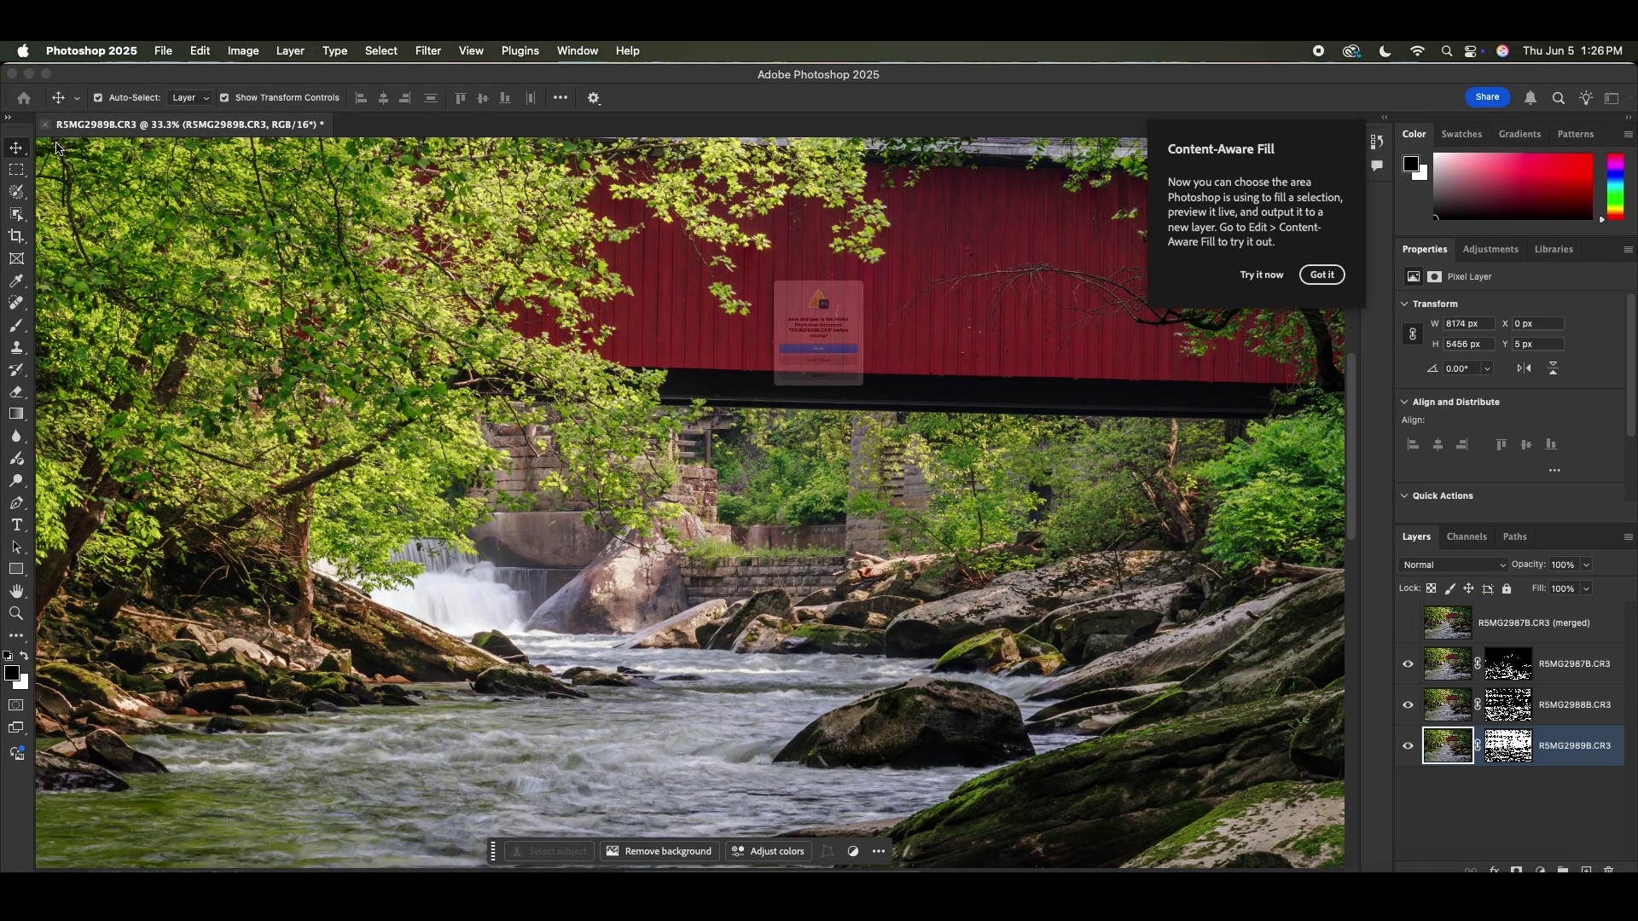
pyautogui.click(825, 378)
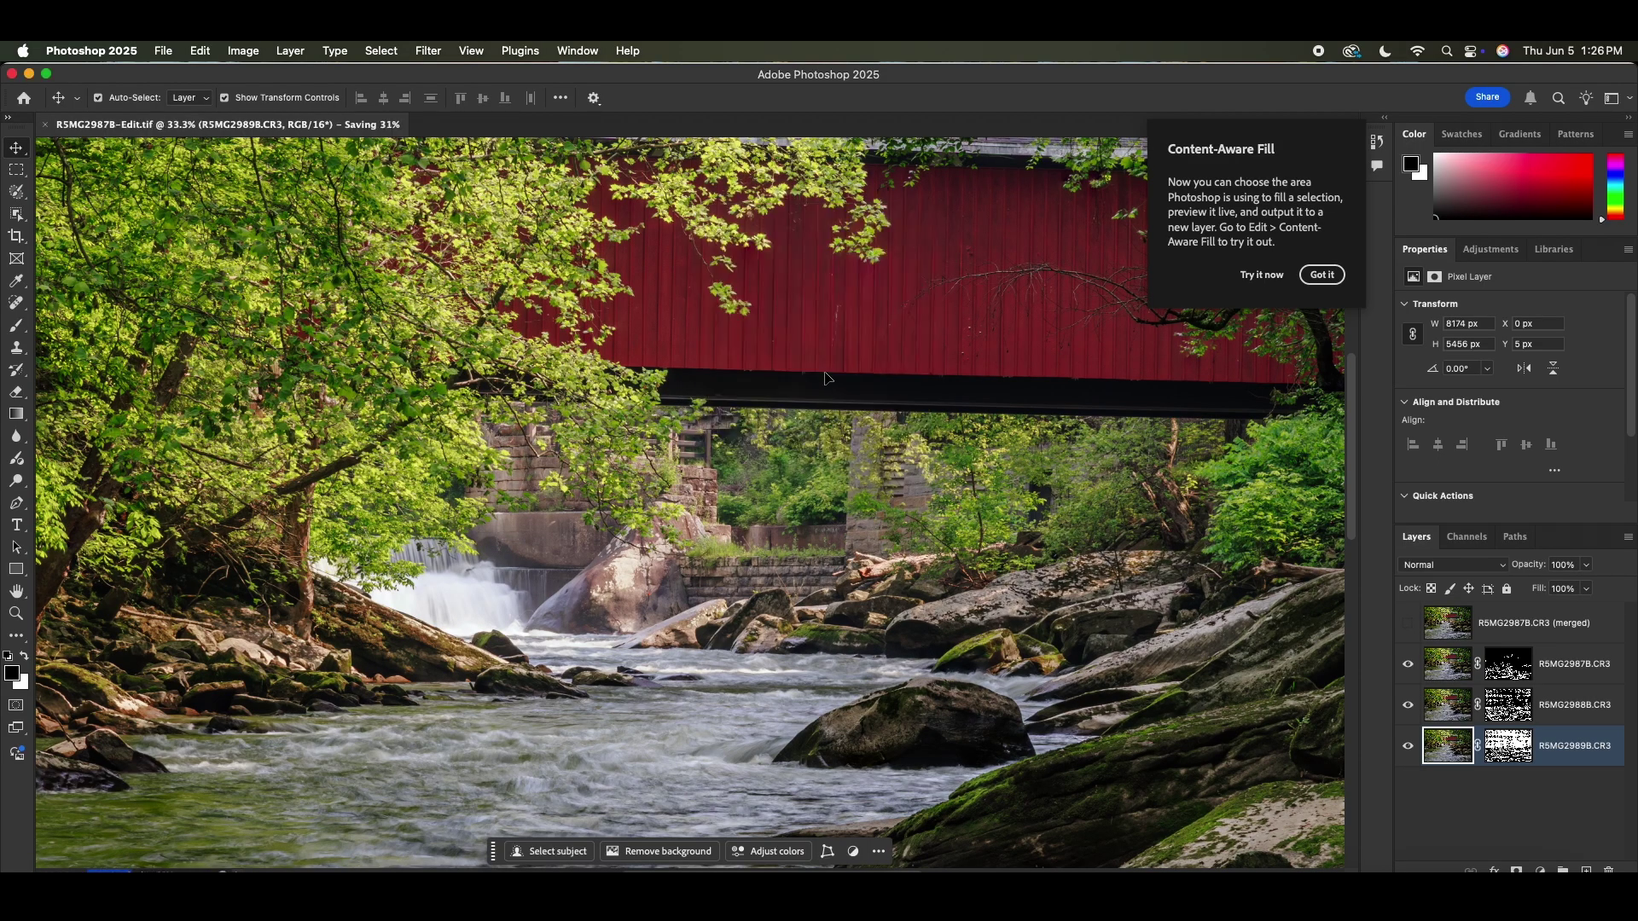
# - Return to Lightroom Classic's Develop view to find the saved TIFF
pyautogui.click(1044, 888)
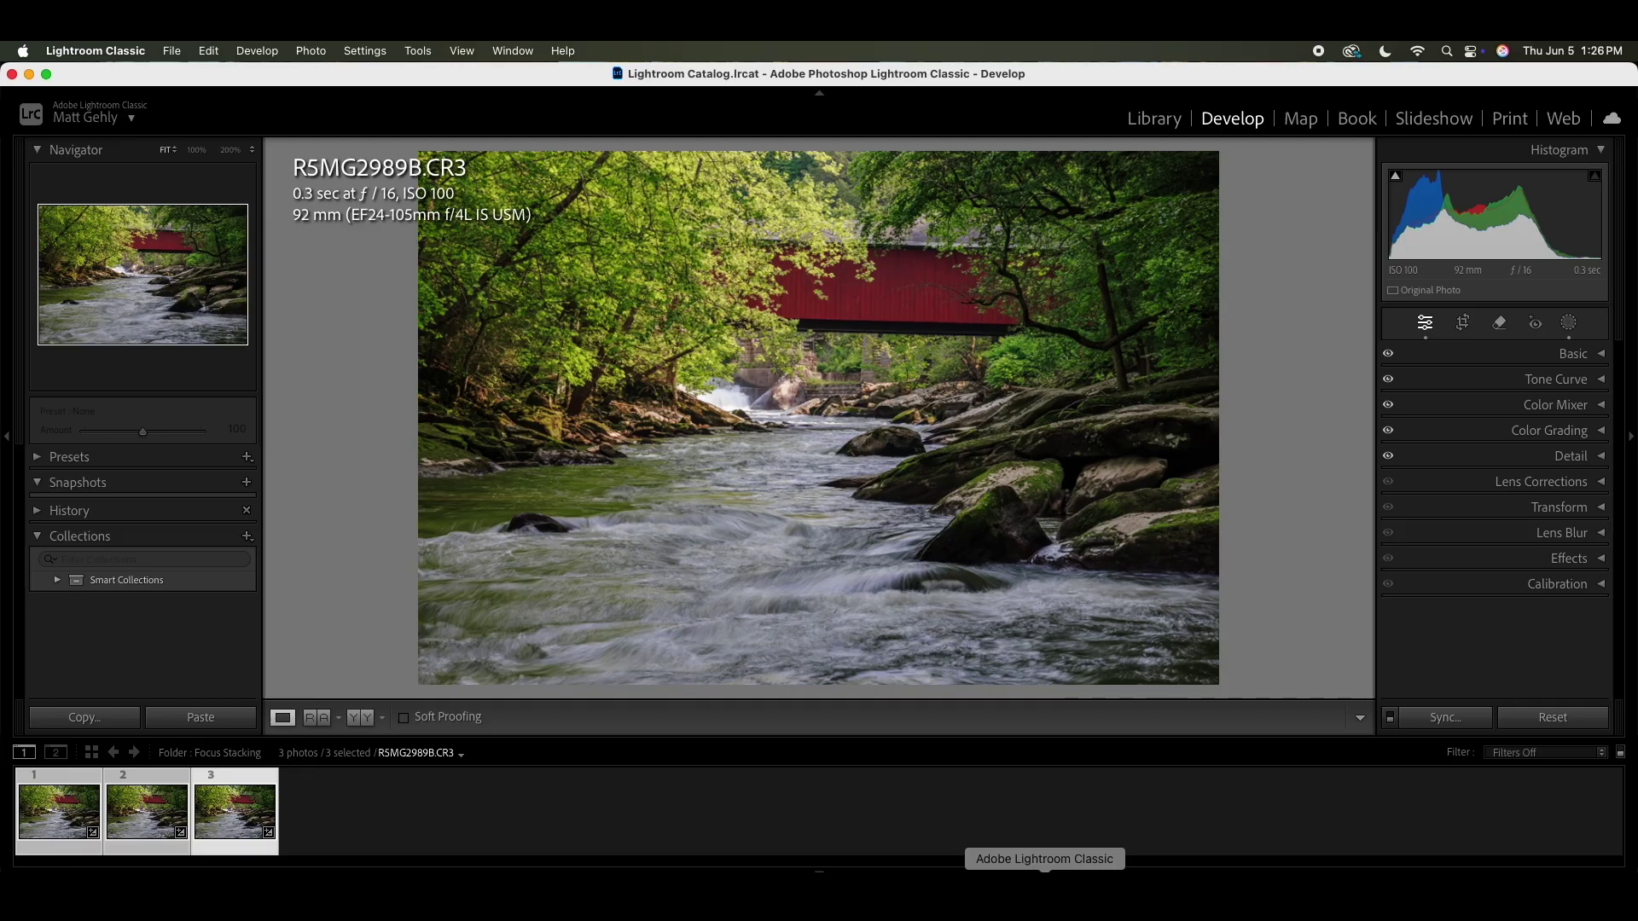